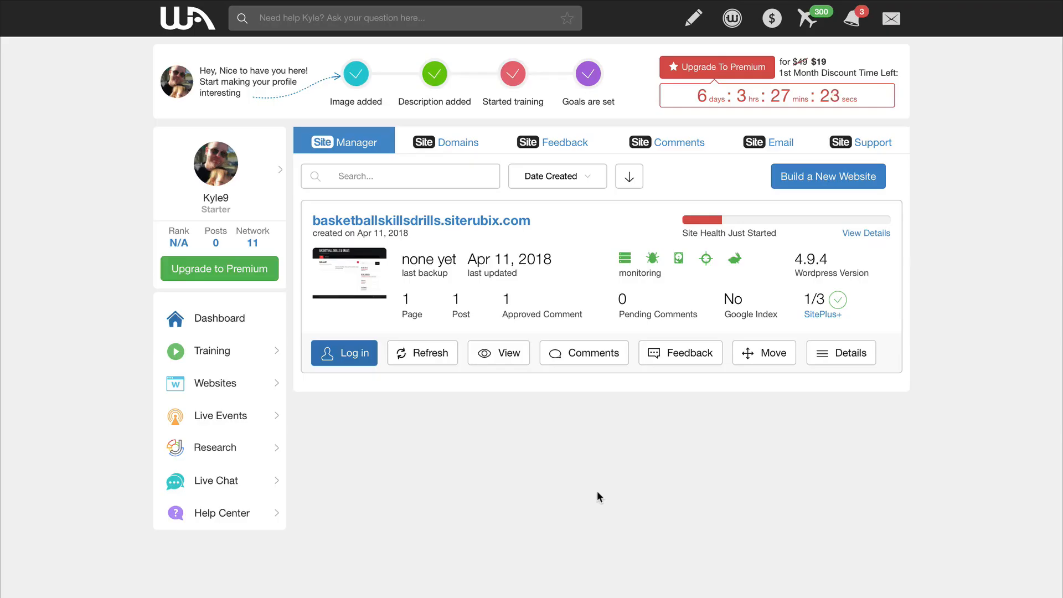
Open Site Manager from the Websites section and highlight the address basketballskillsdrills.siterubix.com.
{"action": "left_click", "coordinate": [209, 388]}
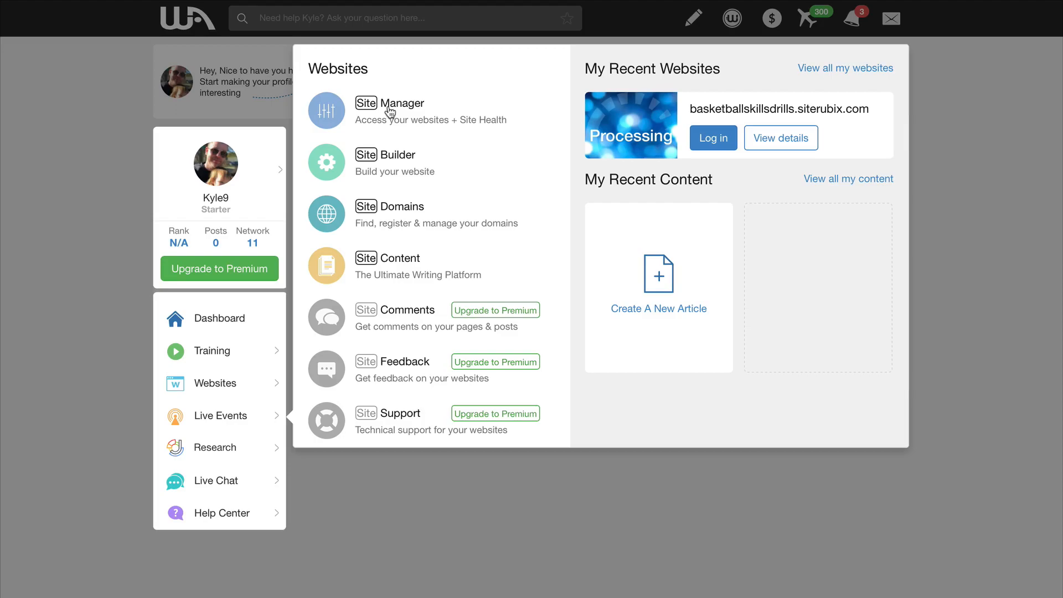
{"action": "left_click", "coordinate": [390, 111]}
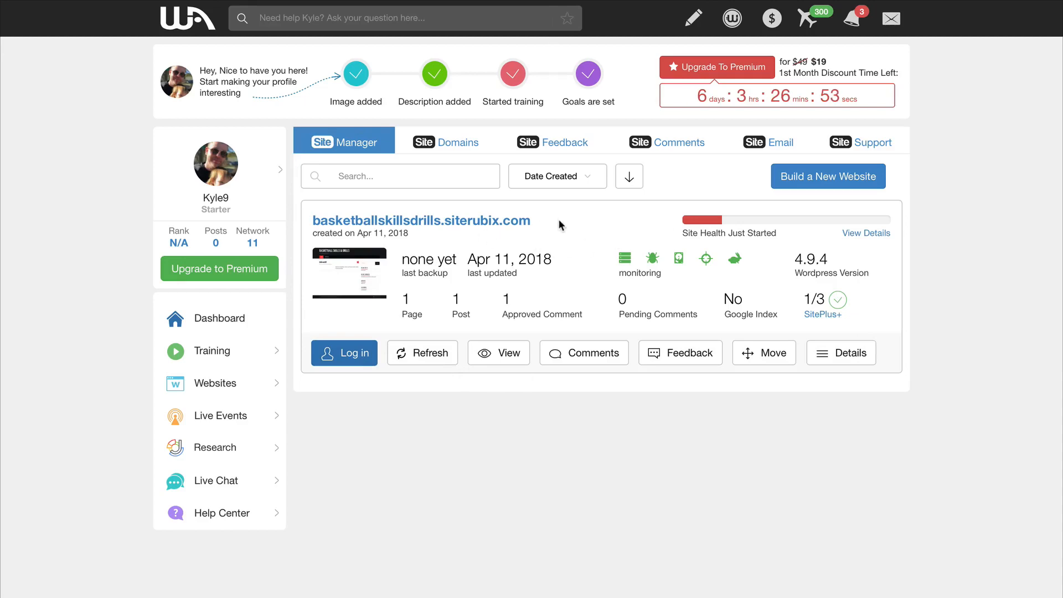
{"action": "left_click_drag", "start_coordinate": [541, 221], "coordinate": [317, 221]}
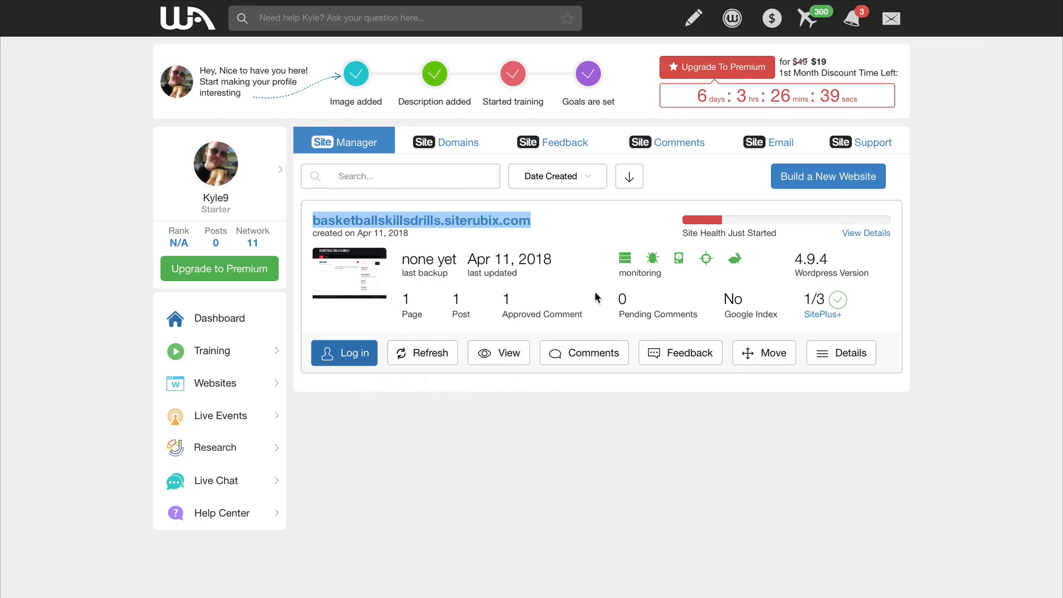
Look at the site's administrator login pop-up and its website details page, and return to Site Manager.
{"action": "left_click", "coordinate": [348, 358]}
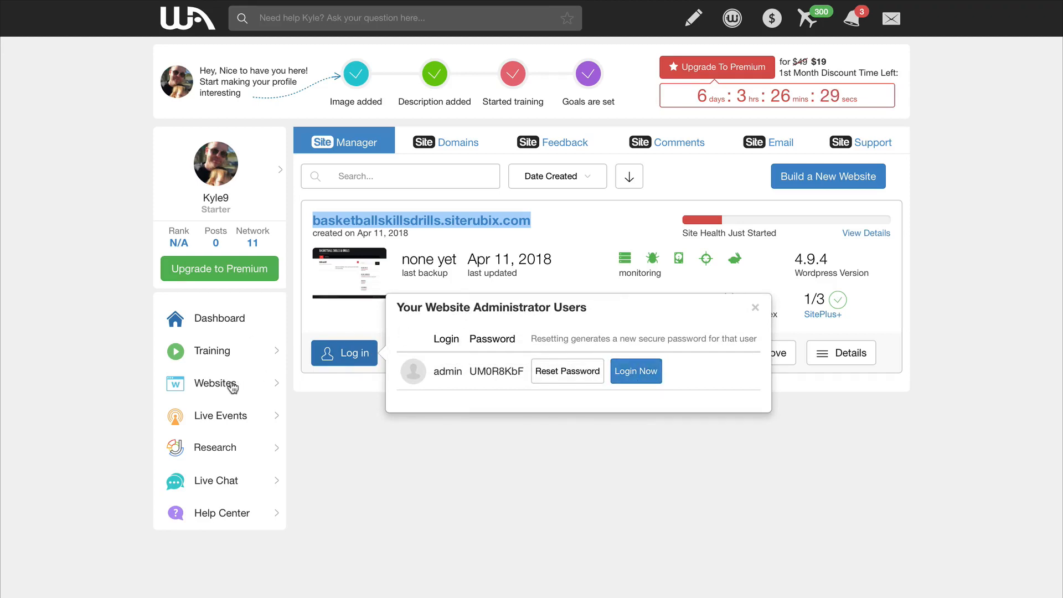
{"action": "left_click", "coordinate": [755, 308]}
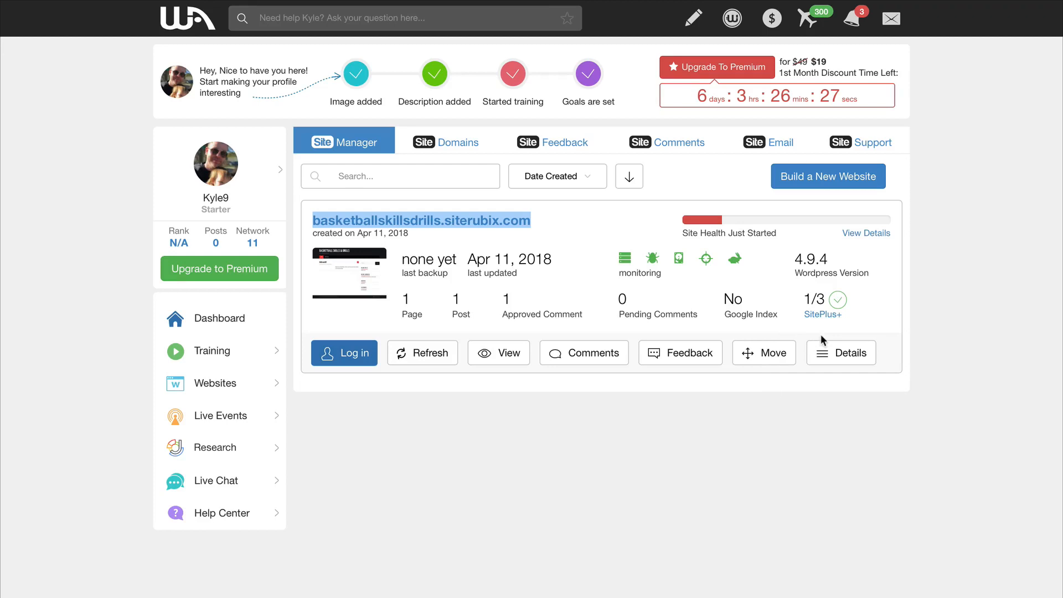
{"action": "left_click", "coordinate": [862, 357]}
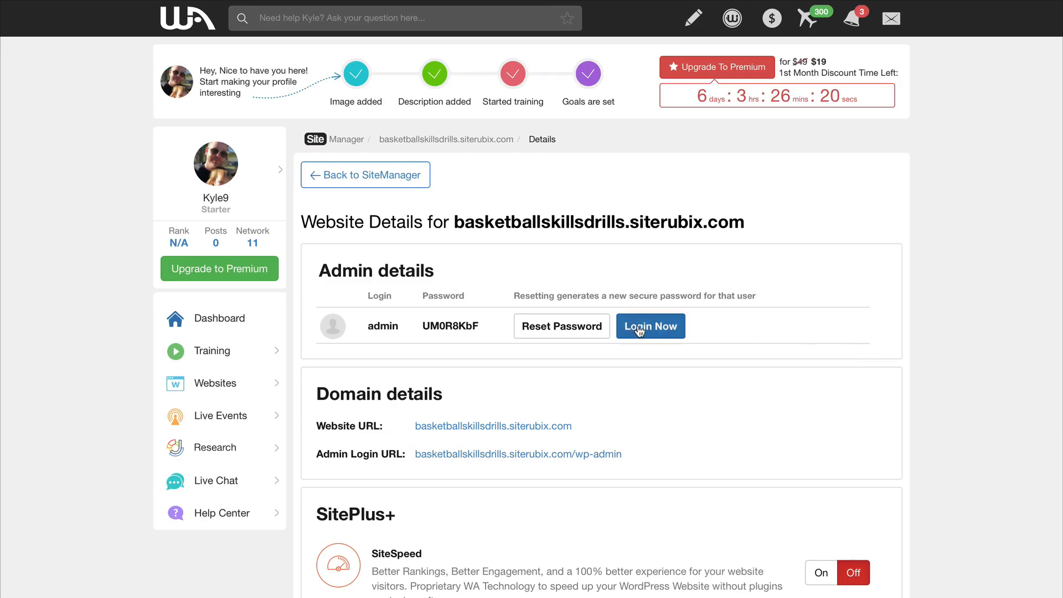
{"action": "left_click", "coordinate": [384, 181]}
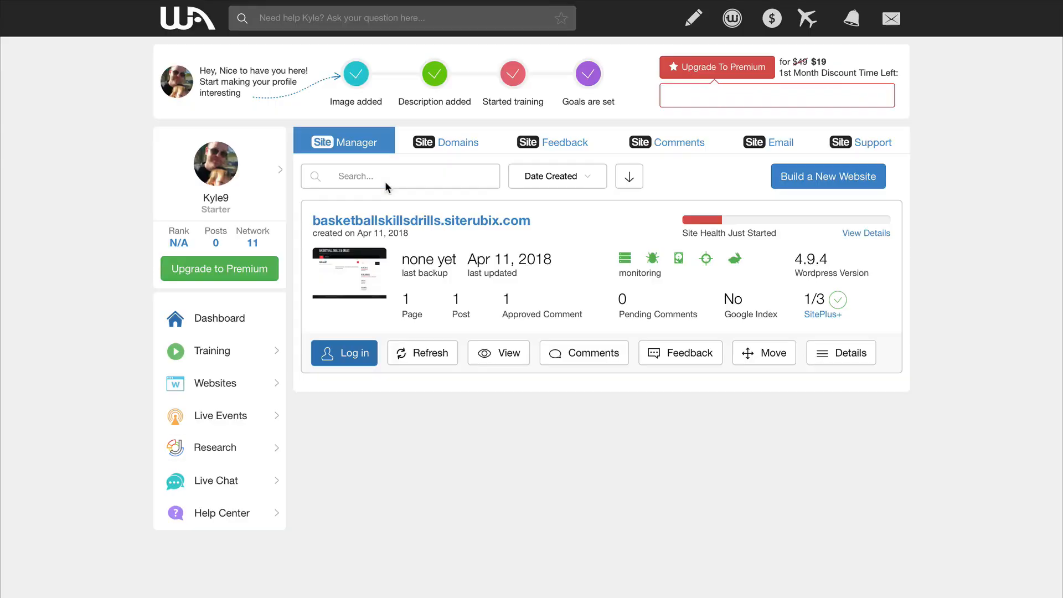
Log in to the WordPress admin area of basketballskillsdrills.siterubix.com with the listed administrator user.
{"action": "left_click", "coordinate": [349, 359]}
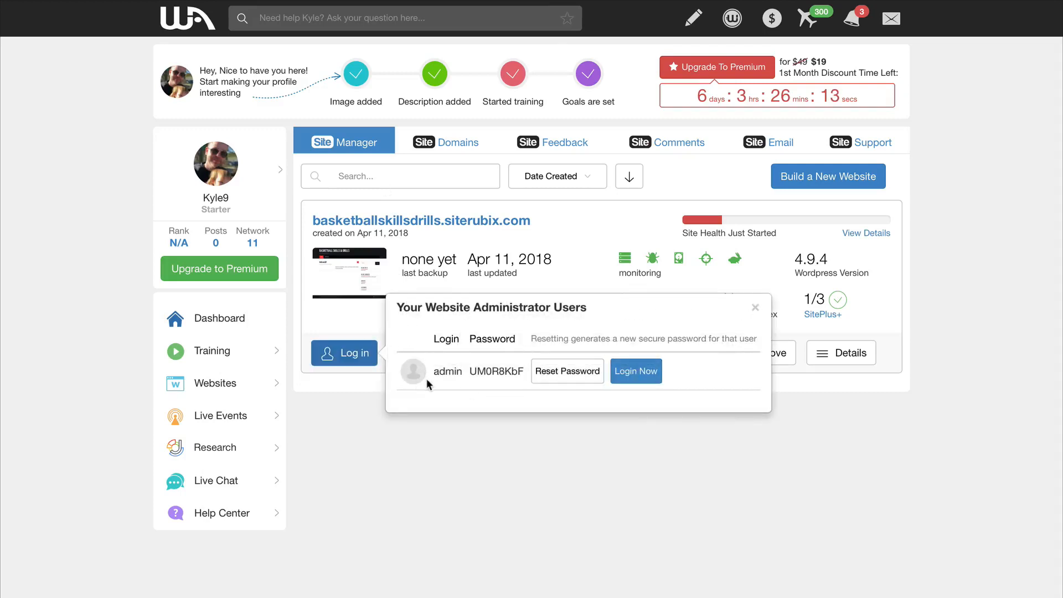
{"action": "double_click", "coordinate": [488, 373]}
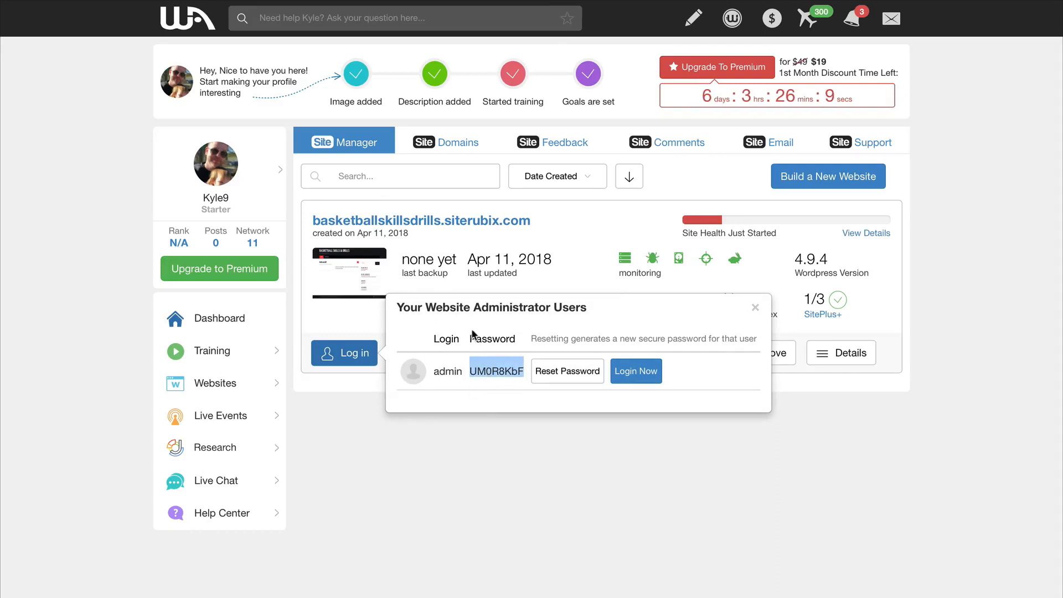
{"action": "left_click", "coordinate": [640, 376]}
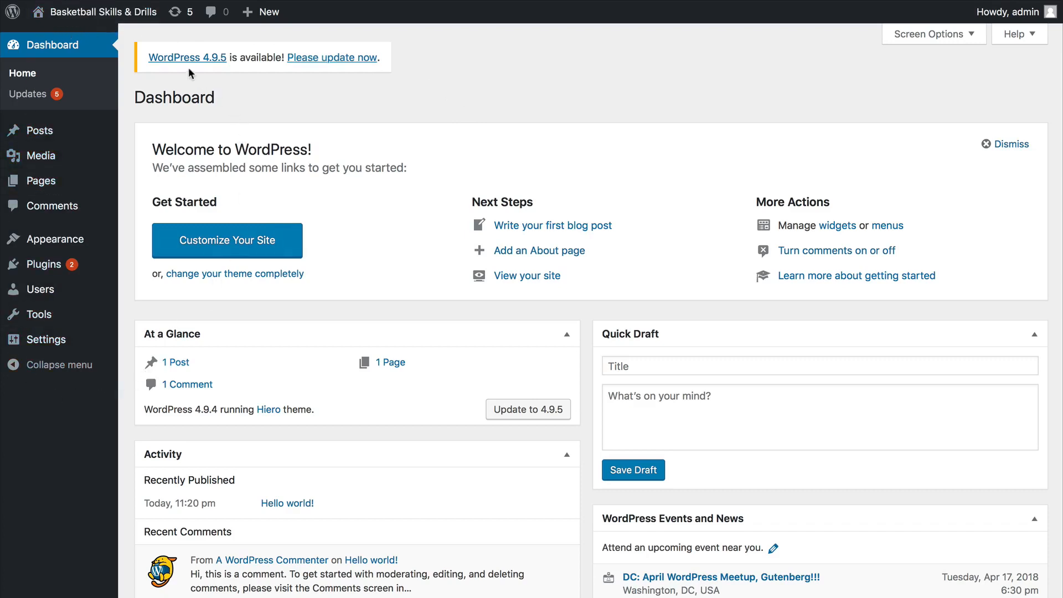
Look through the WordPress admin menu sections from Posts to Settings, and collapse and re-expand the menu.
{"action": "mouse_move", "coordinate": [42, 323]}
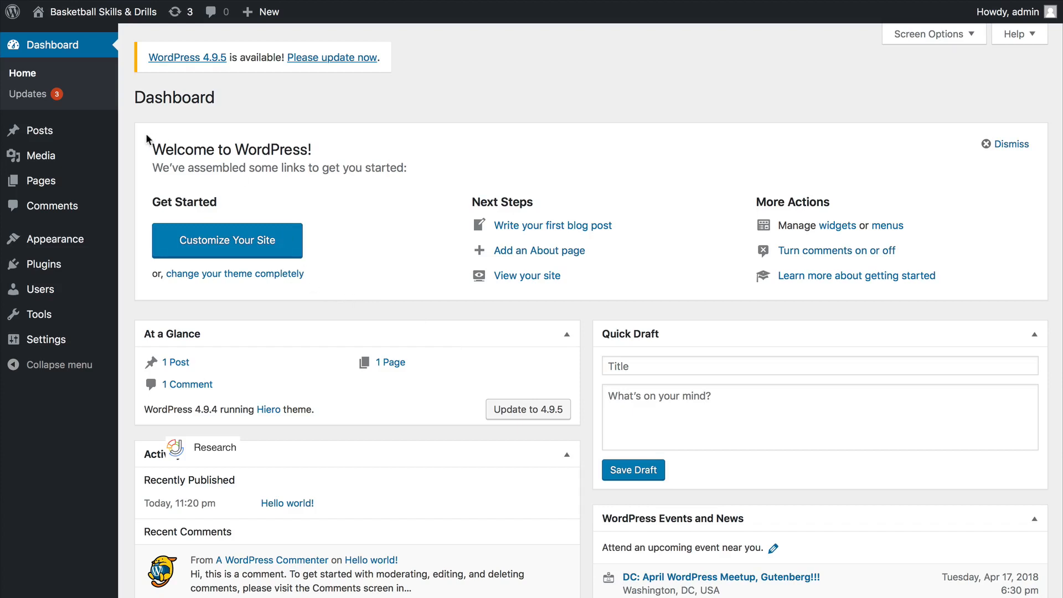
{"action": "mouse_move", "coordinate": [64, 135]}
{"action": "mouse_move", "coordinate": [73, 249]}
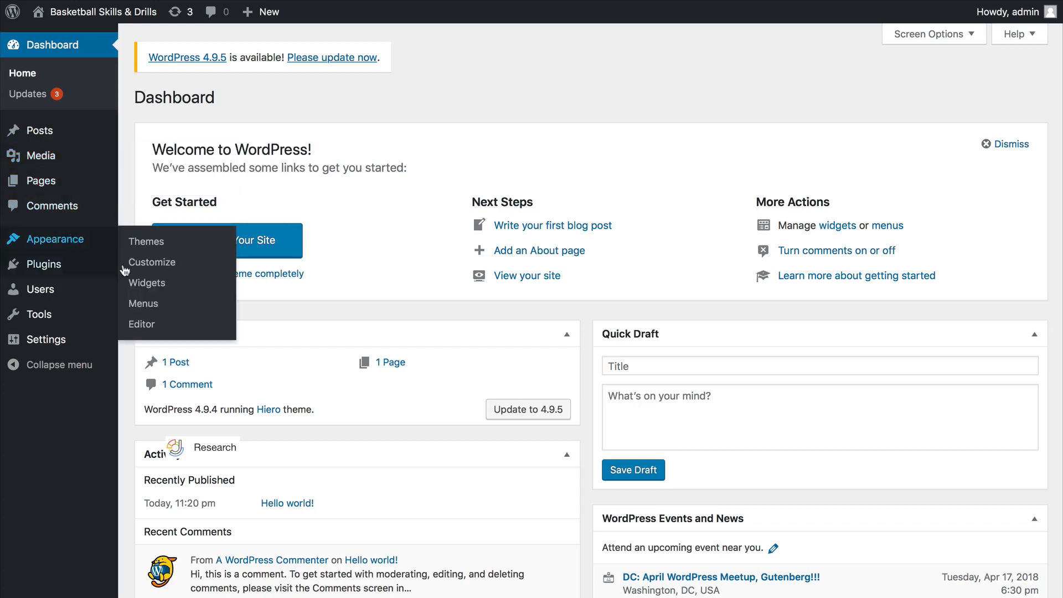
{"action": "mouse_move", "coordinate": [82, 269]}
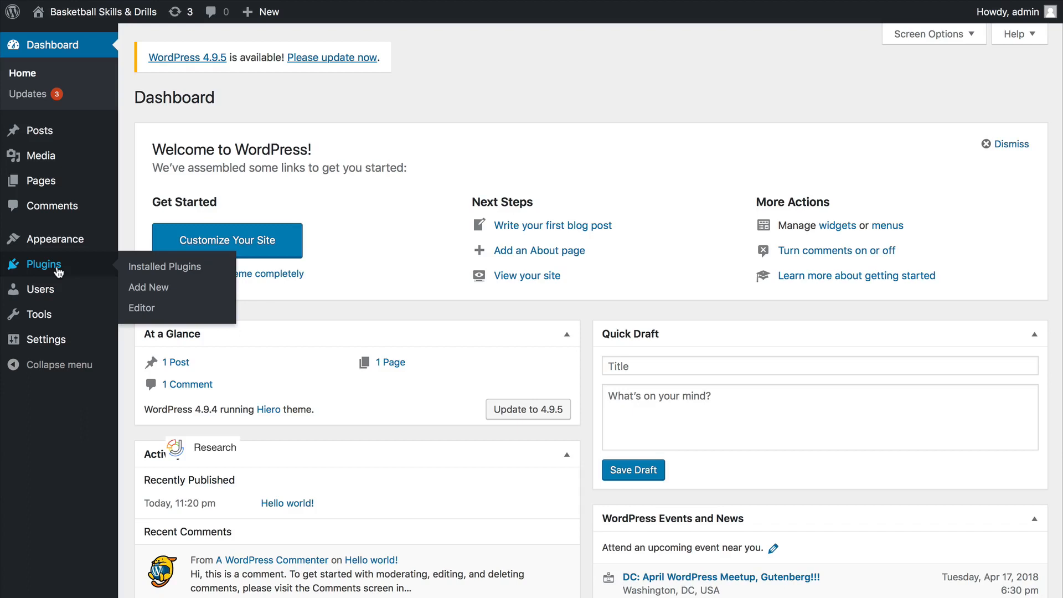
{"action": "mouse_move", "coordinate": [55, 298]}
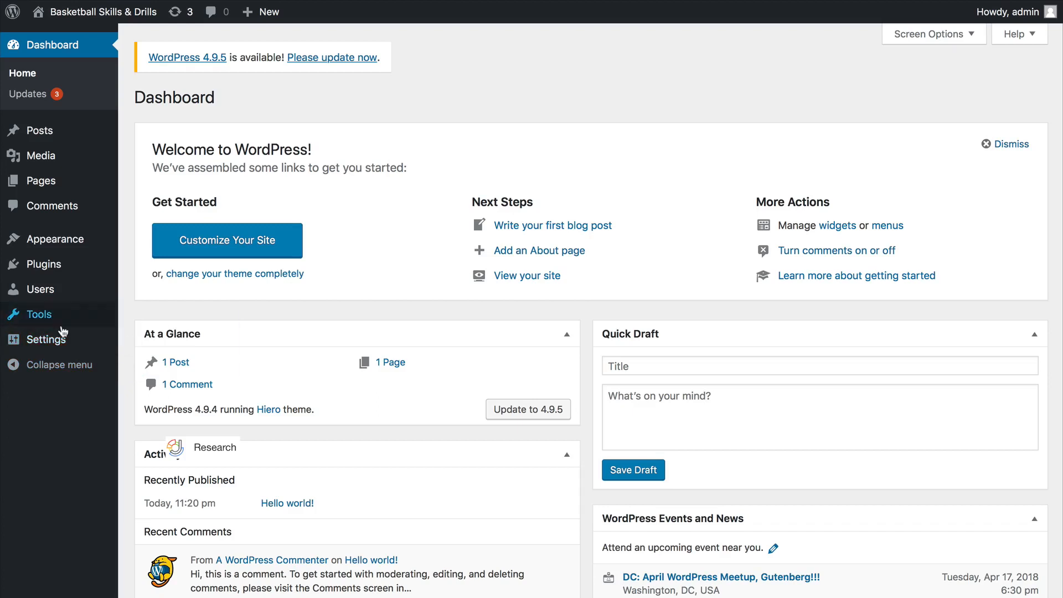
{"action": "mouse_move", "coordinate": [62, 344]}
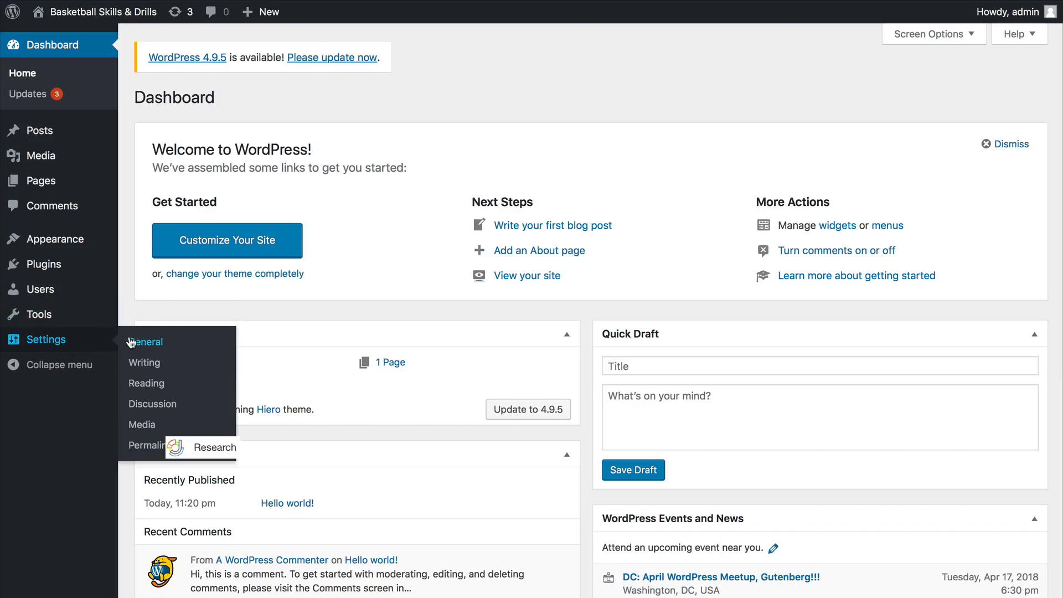
{"action": "left_click", "coordinate": [48, 368]}
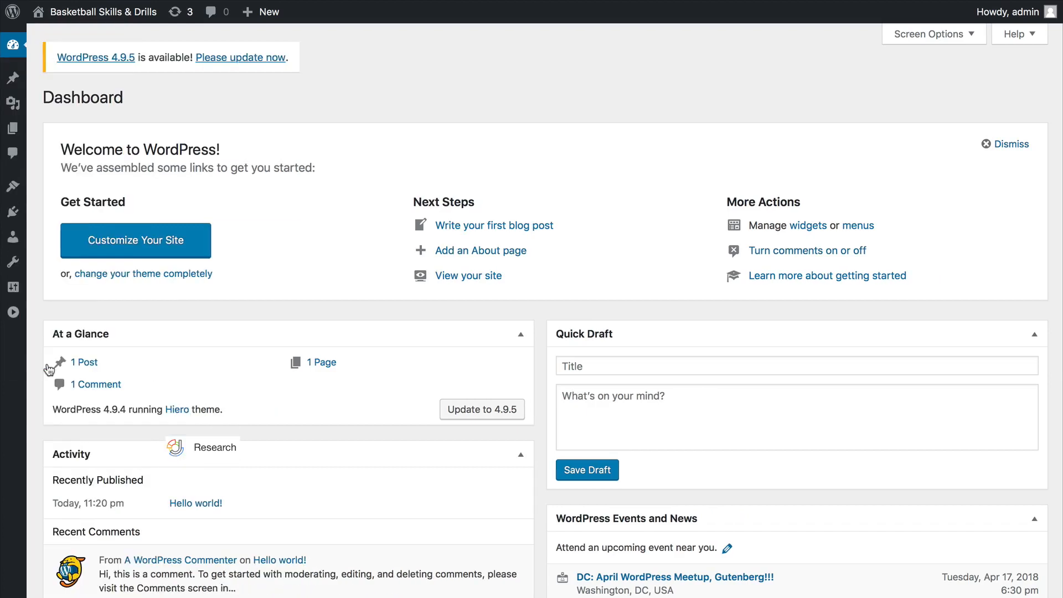
{"action": "left_click", "coordinate": [14, 314]}
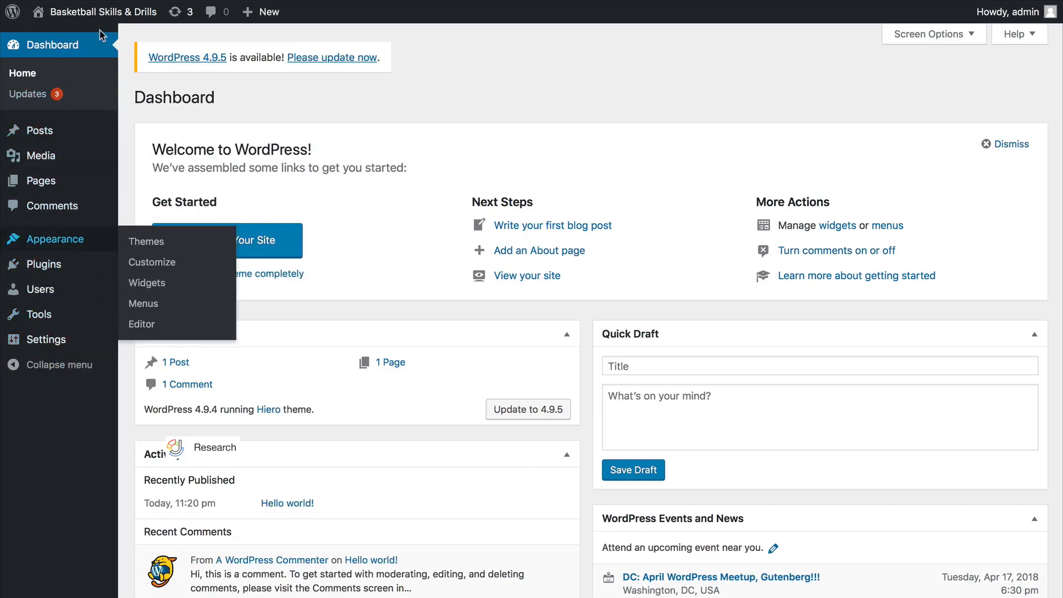
Review the available WordPress updates and update the site's core to version 4.9.5.
{"action": "left_click", "coordinate": [34, 100]}
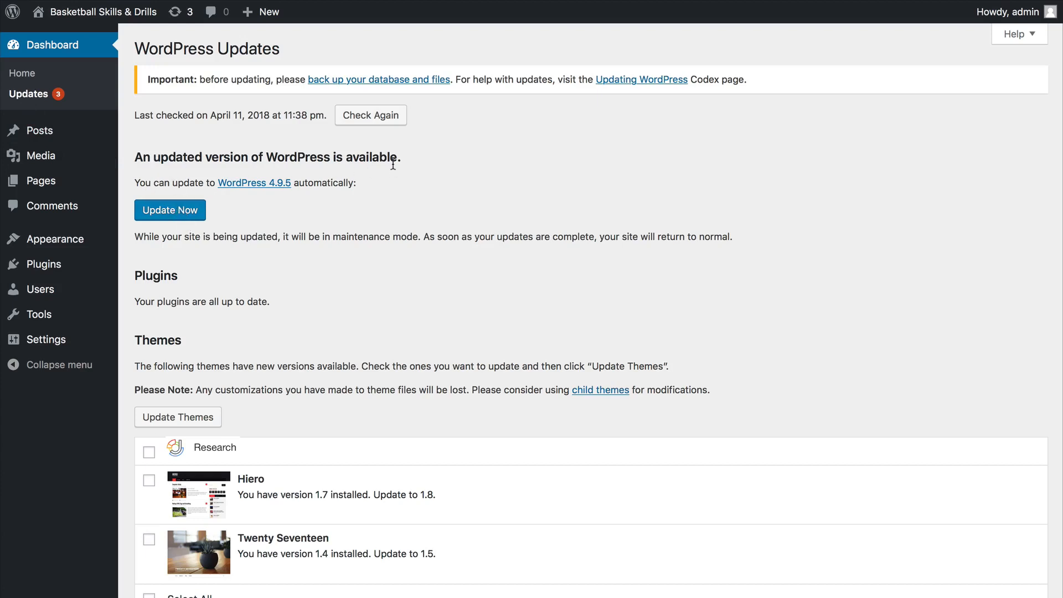
{"action": "scroll", "coordinate": [315, 371], "scroll_direction": "down", "scroll_amount": 3}
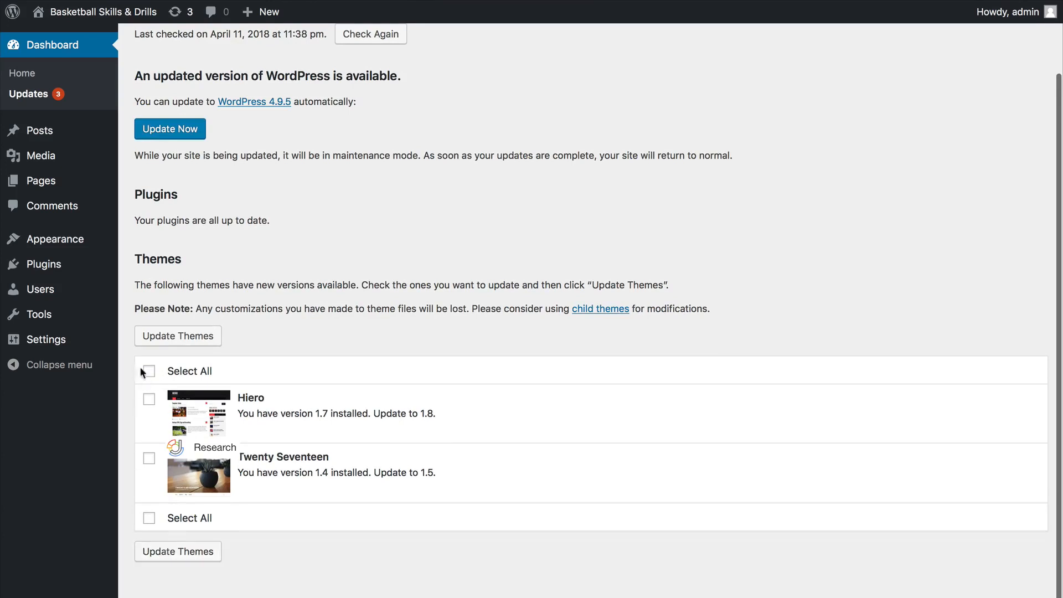
{"action": "scroll", "coordinate": [288, 247], "scroll_direction": "up", "scroll_amount": 3}
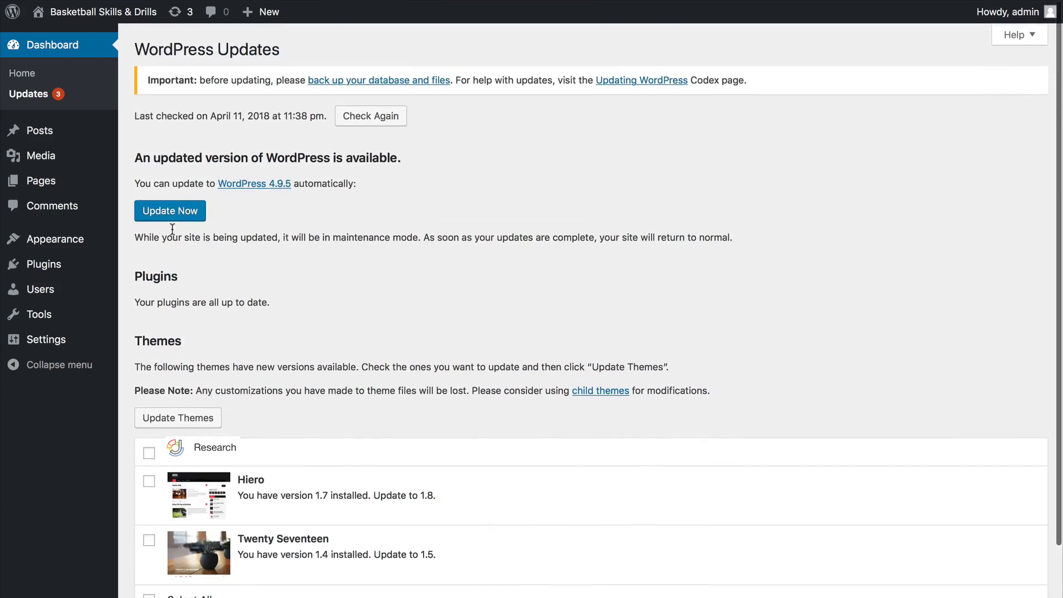
{"action": "left_click", "coordinate": [186, 215]}
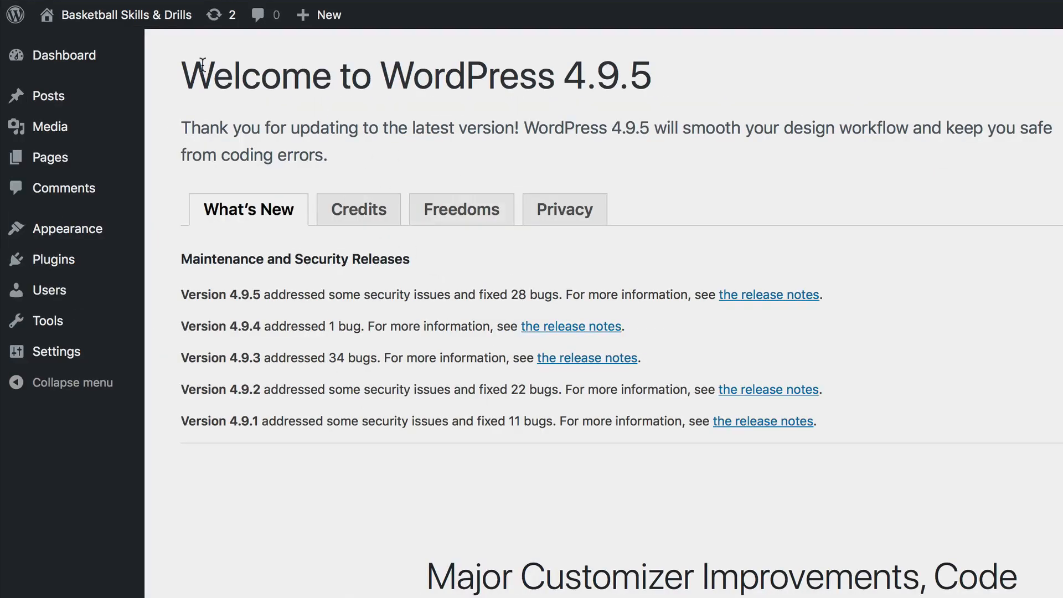
Update the Hiero and Twenty Seventeen themes from the WordPress Updates page and review the update log.
{"action": "mouse_move", "coordinate": [94, 66]}
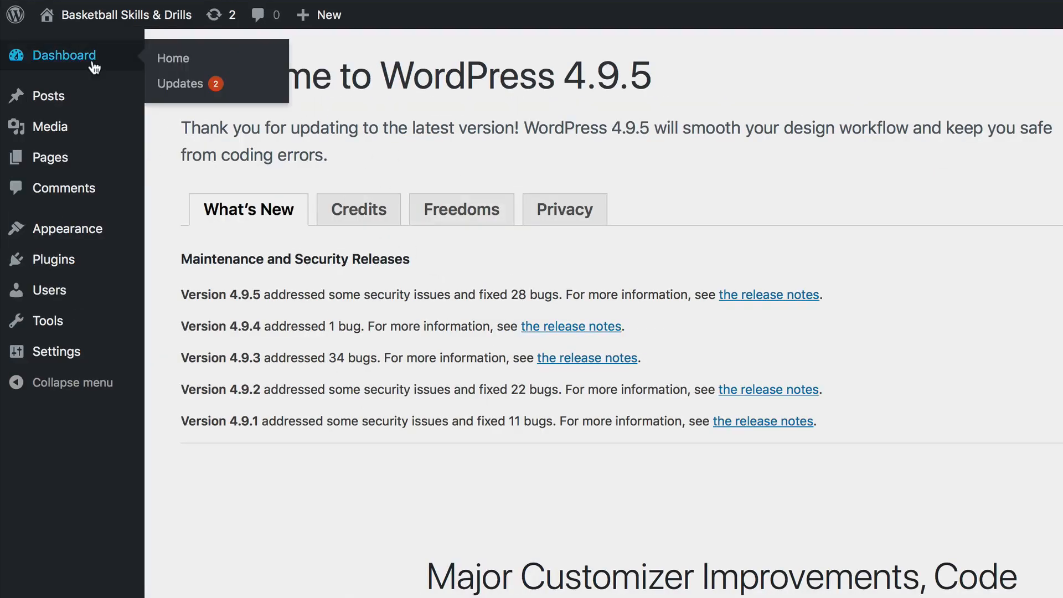
{"action": "left_click", "coordinate": [198, 93]}
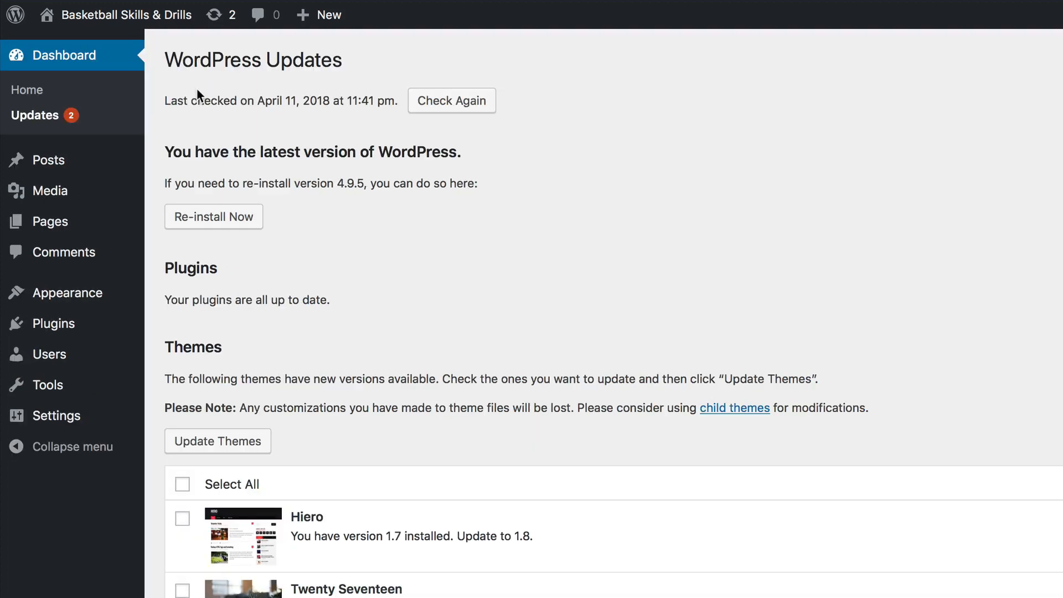
{"action": "scroll", "coordinate": [268, 539], "scroll_direction": "down", "scroll_amount": 2}
{"action": "left_click", "coordinate": [183, 454]}
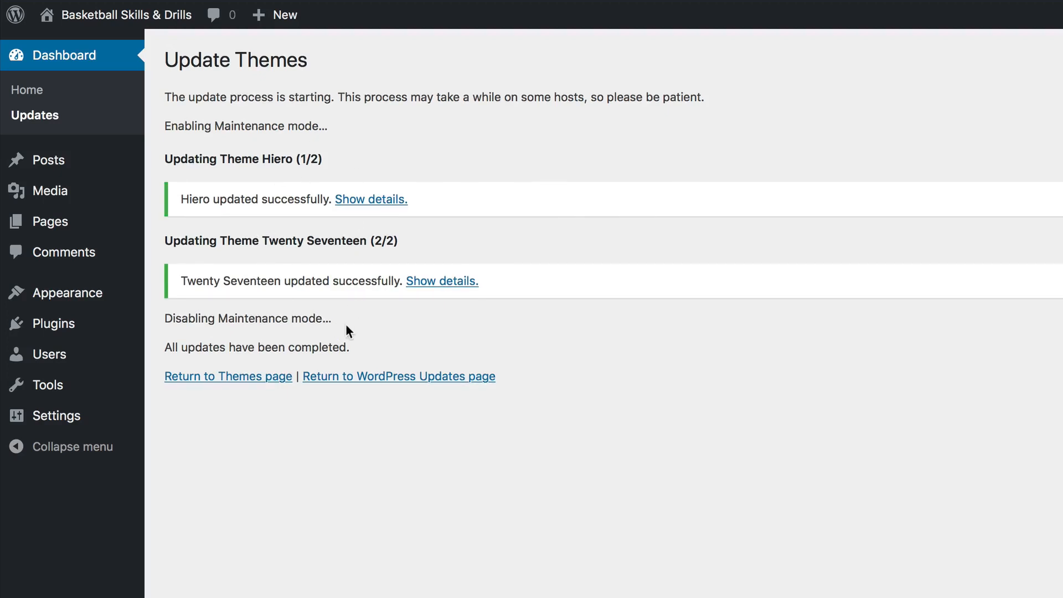
{"action": "scroll", "coordinate": [346, 316], "scroll_direction": "down", "scroll_amount": 1}
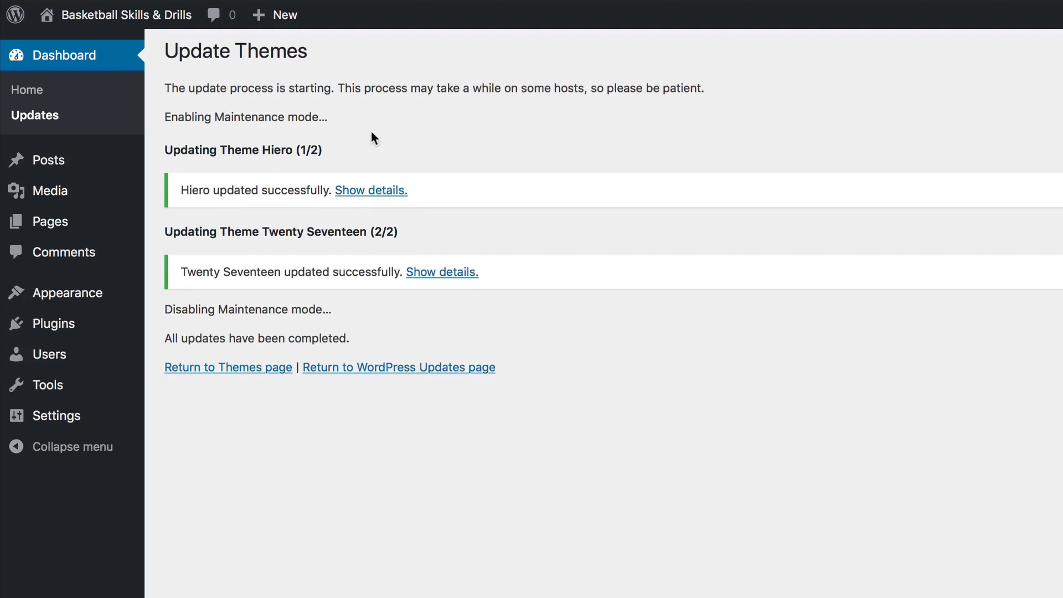
{"action": "scroll", "coordinate": [370, 139], "scroll_direction": "down", "scroll_amount": 3}
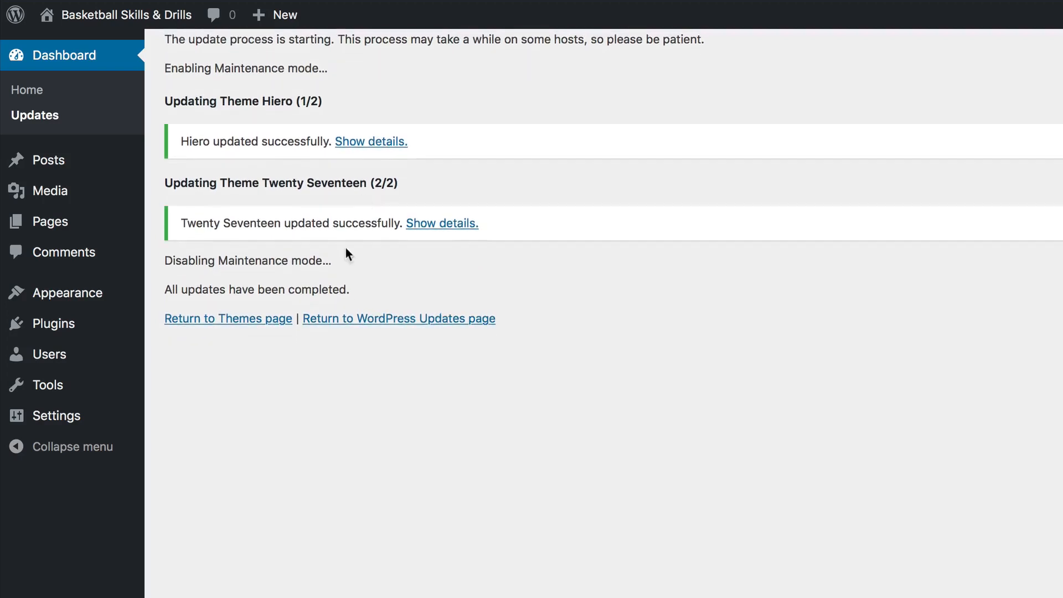
{"action": "scroll", "coordinate": [334, 274], "scroll_direction": "up", "scroll_amount": 1}
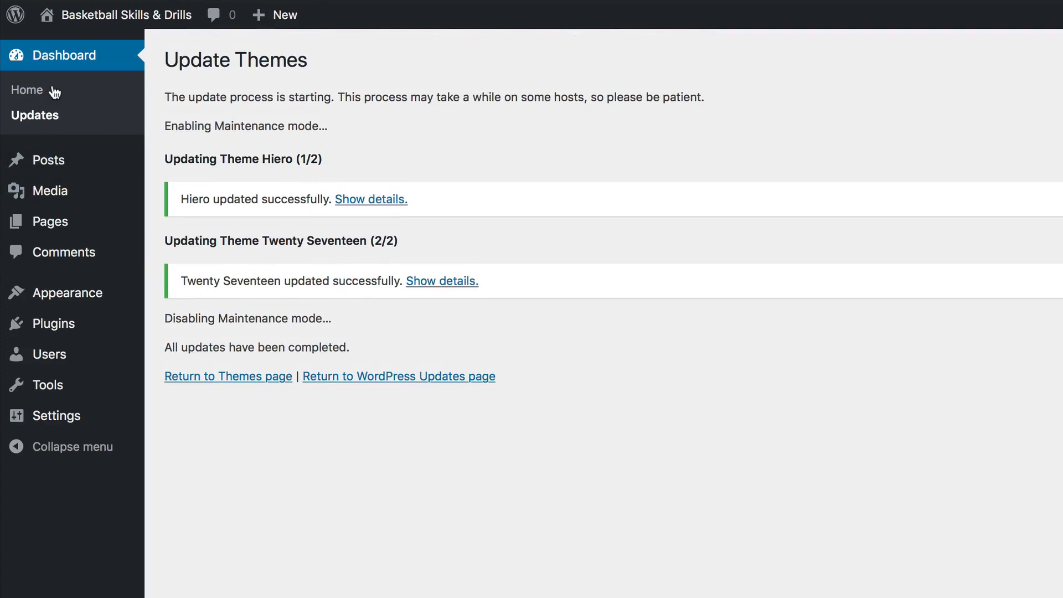
{"action": "scroll", "coordinate": [250, 351], "scroll_direction": "down", "scroll_amount": 1}
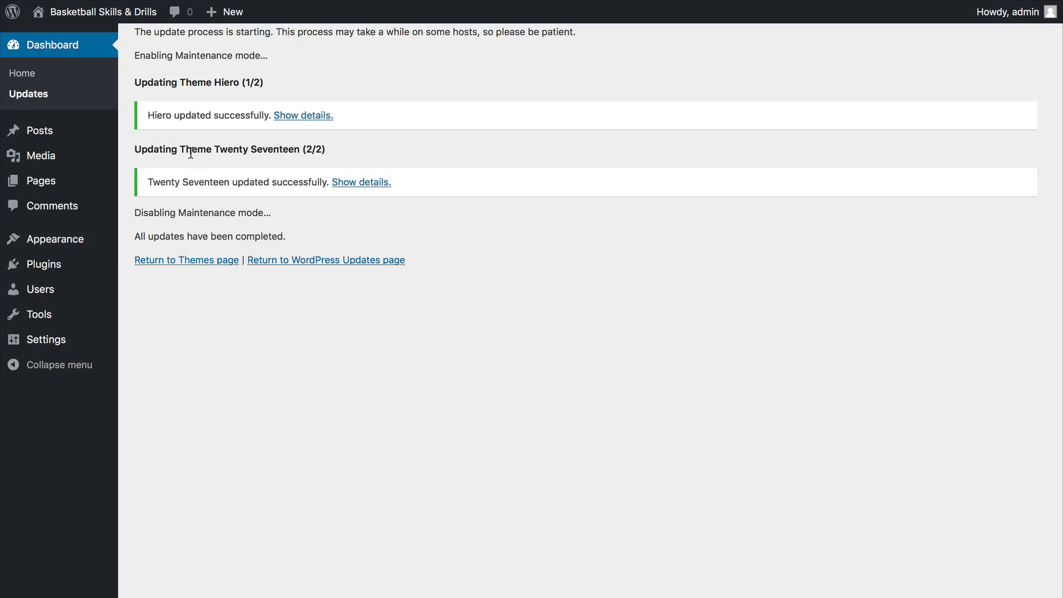
Open the list of all posts and view the "Hello world!" post with its comment on the live site.
{"action": "mouse_move", "coordinate": [84, 145]}
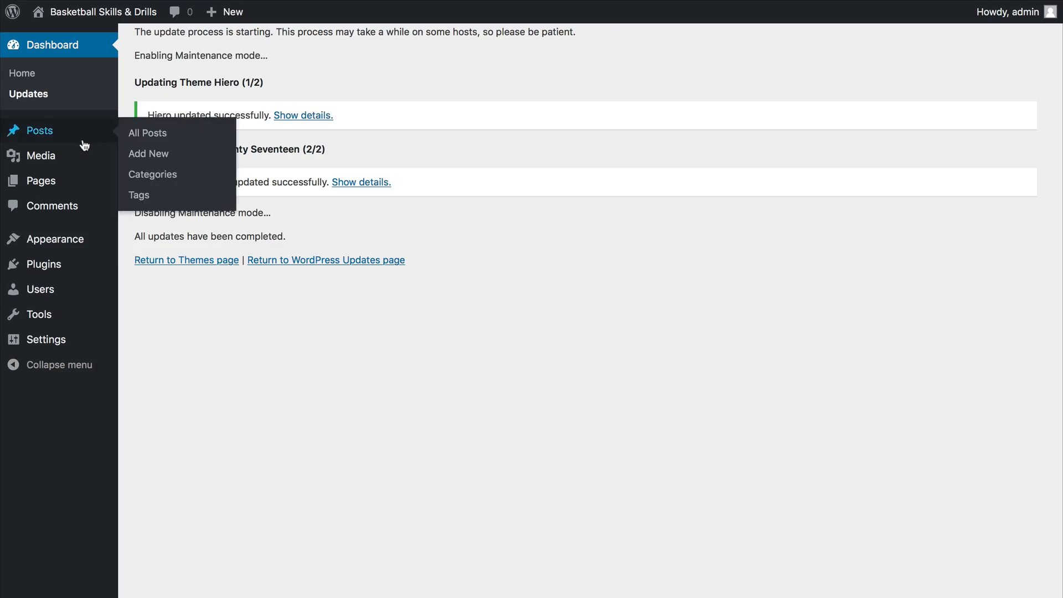
{"action": "left_click", "coordinate": [40, 136]}
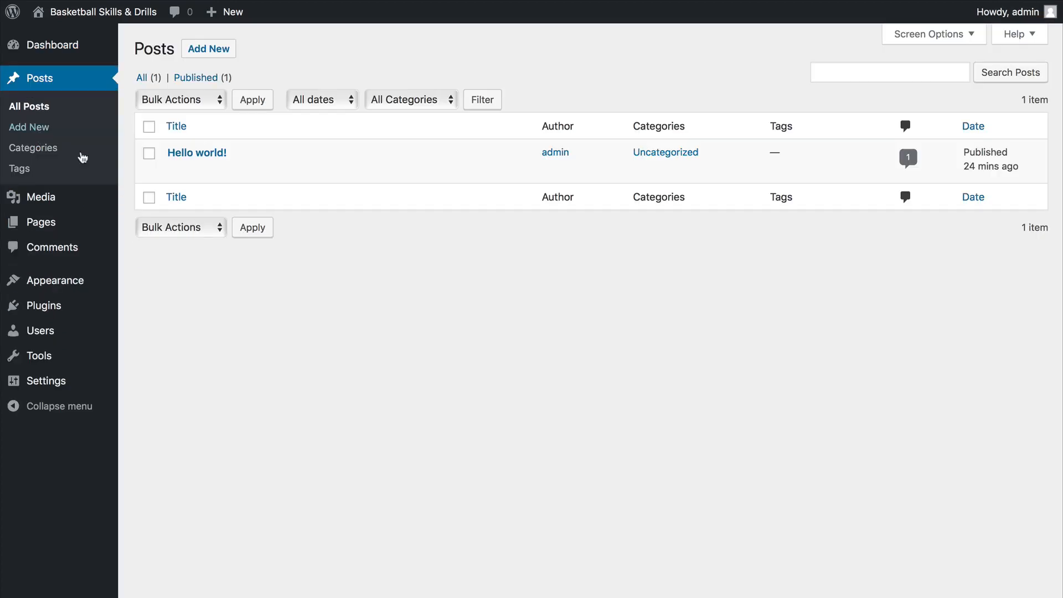
{"action": "mouse_move", "coordinate": [65, 229]}
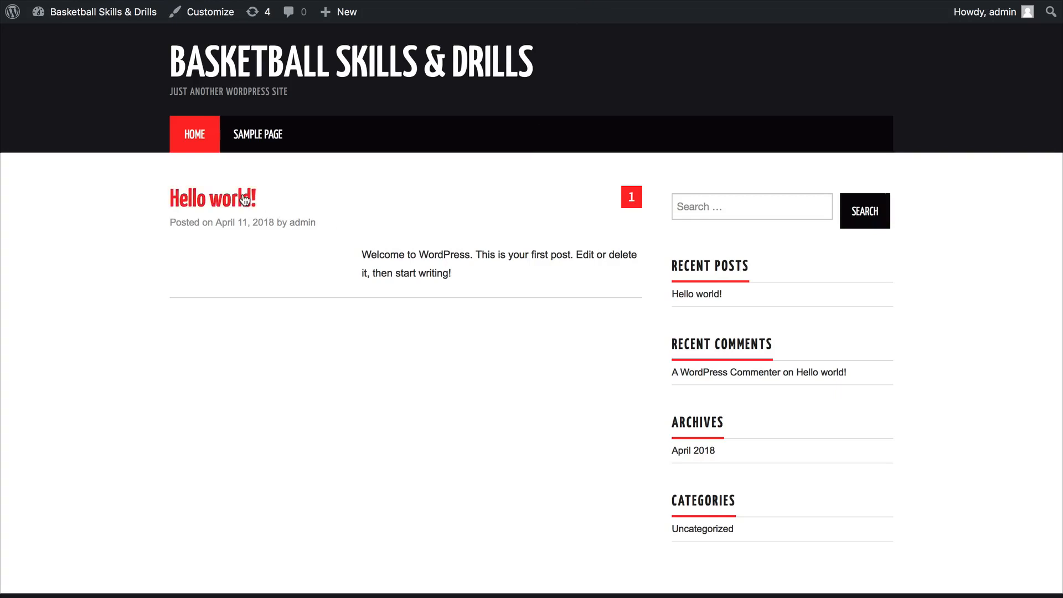
{"action": "left_click", "coordinate": [245, 200]}
{"action": "scroll", "coordinate": [364, 398], "scroll_direction": "down", "scroll_amount": 2}
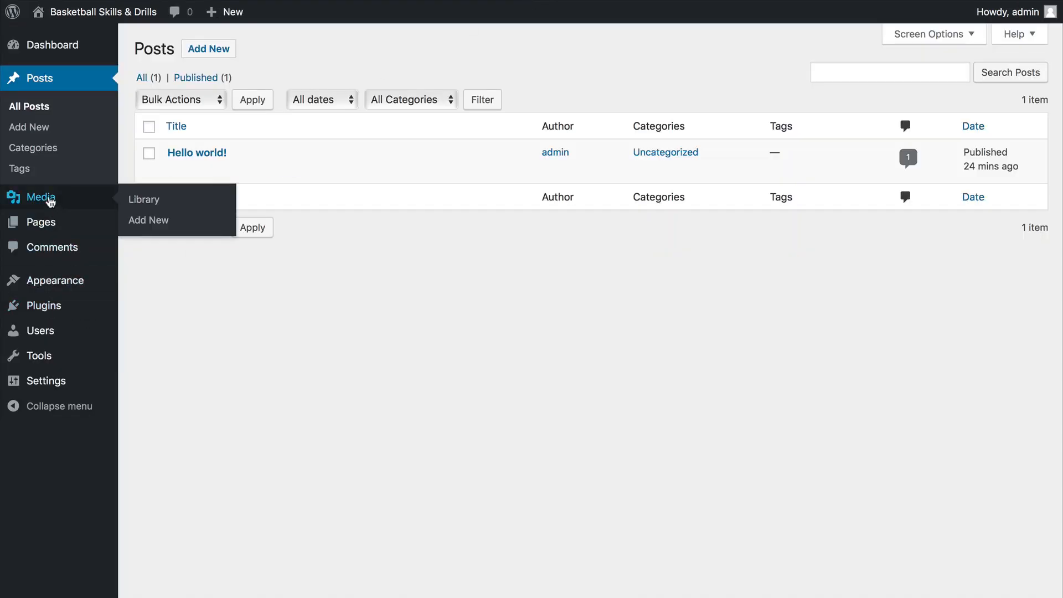
Open the Media Library and look at the media type filter options without changing the filter.
{"action": "mouse_move", "coordinate": [50, 227]}
{"action": "left_click", "coordinate": [51, 202]}
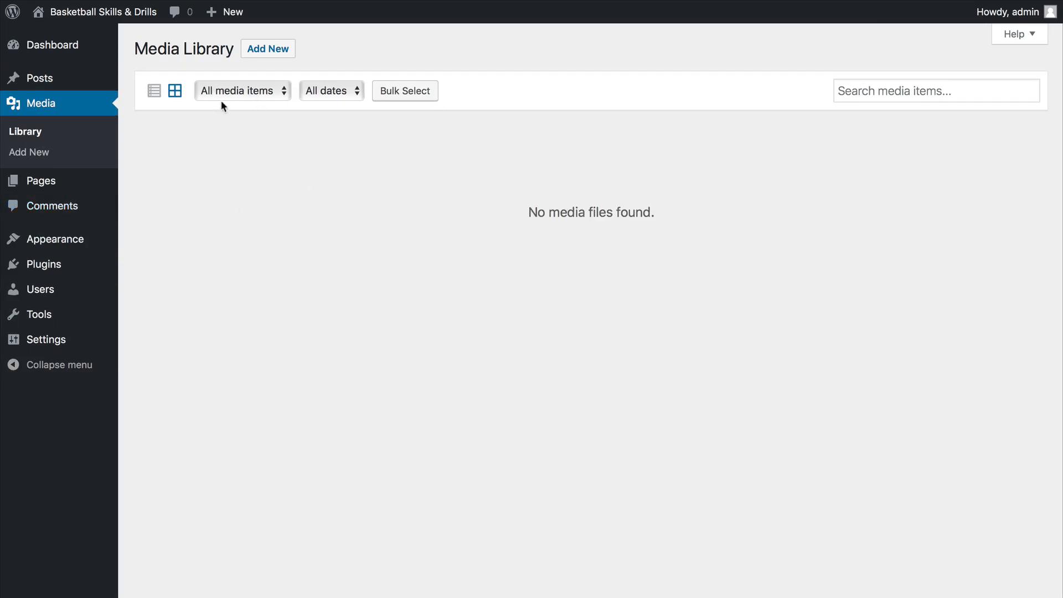
{"action": "left_click", "coordinate": [262, 92]}
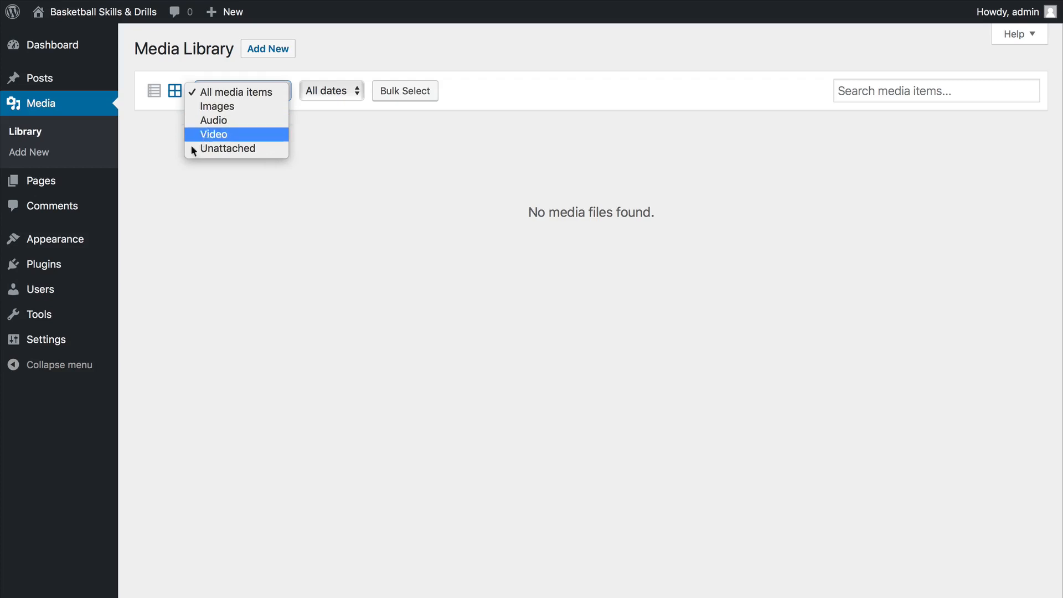
{"action": "left_click", "coordinate": [151, 211]}
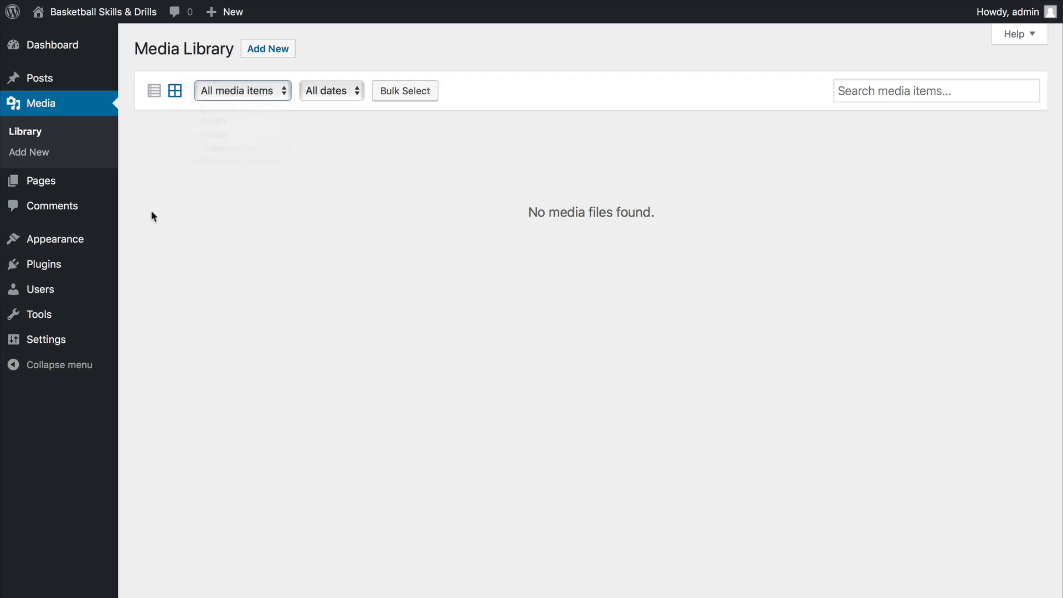
Open the list of comments and view the moderation options for the comment on "Hello world!".
{"action": "left_click", "coordinate": [60, 214]}
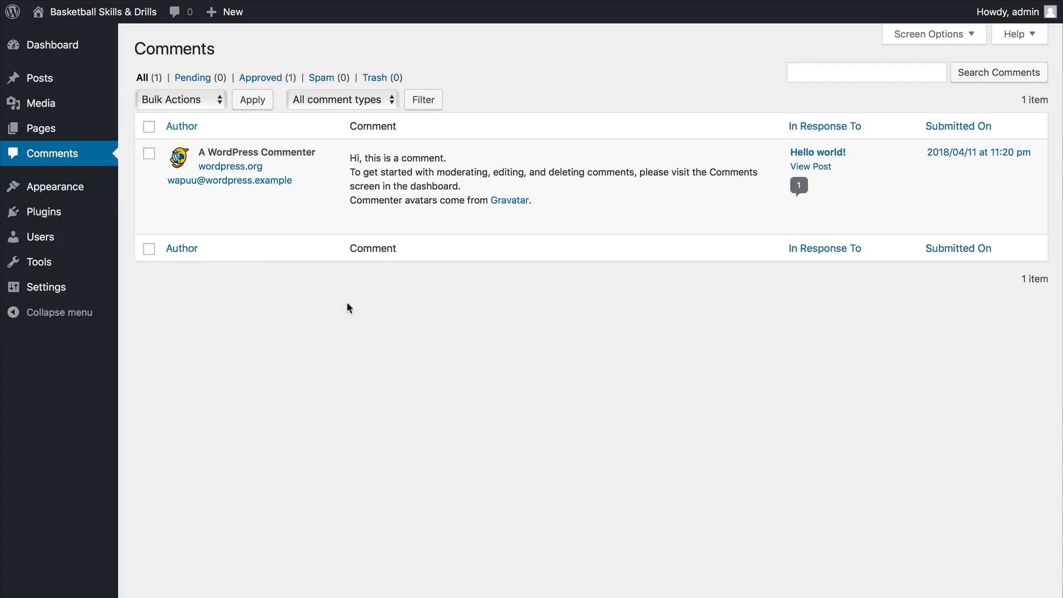
{"action": "mouse_move", "coordinate": [340, 221]}
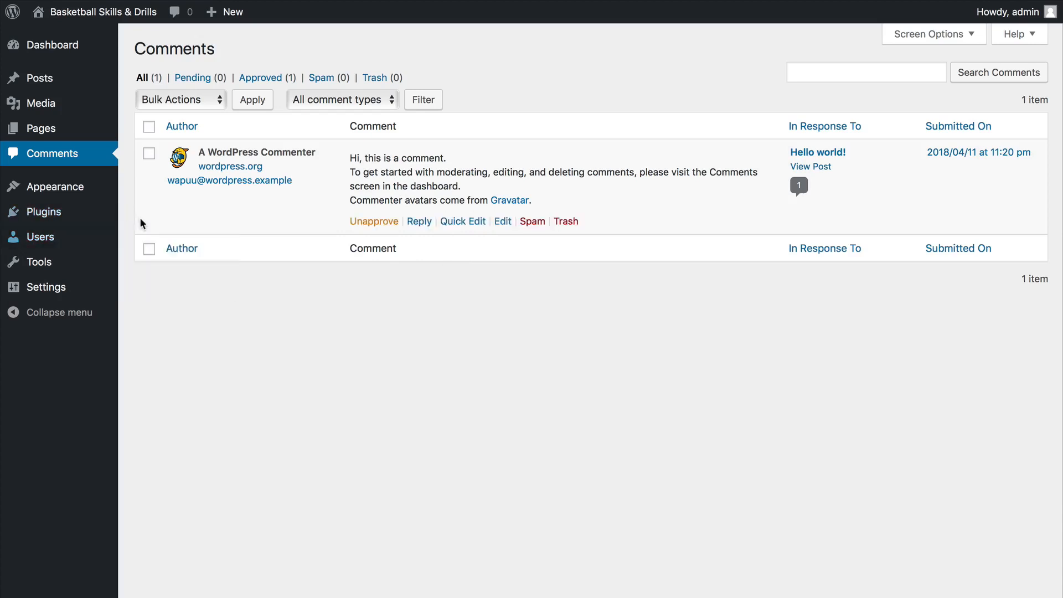
Open the installed themes and look over the active Hiero theme, the other installed themes and the options for adding more.
{"action": "mouse_move", "coordinate": [66, 195]}
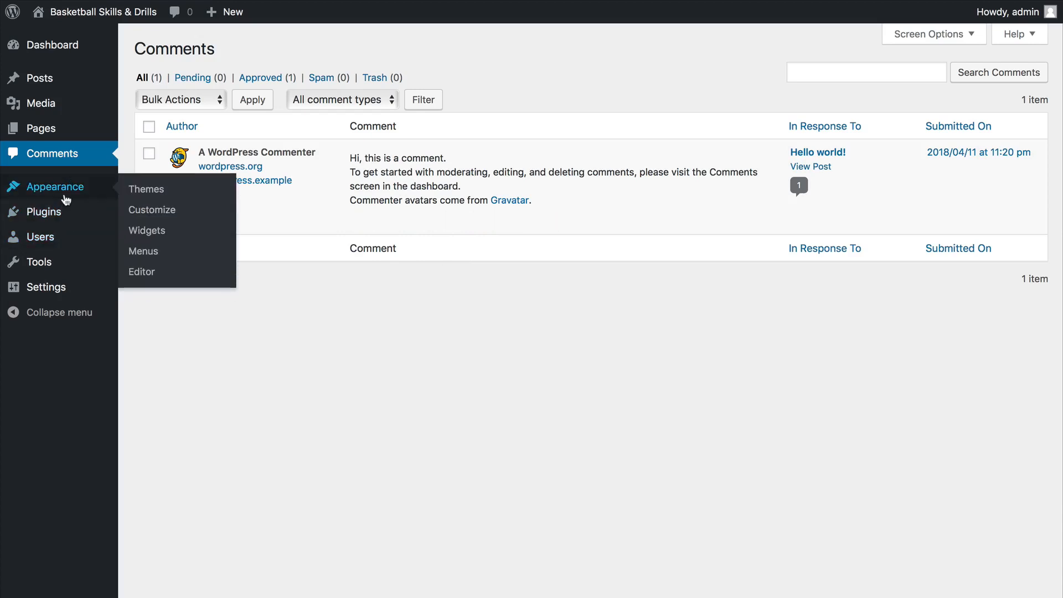
{"action": "left_click", "coordinate": [160, 192]}
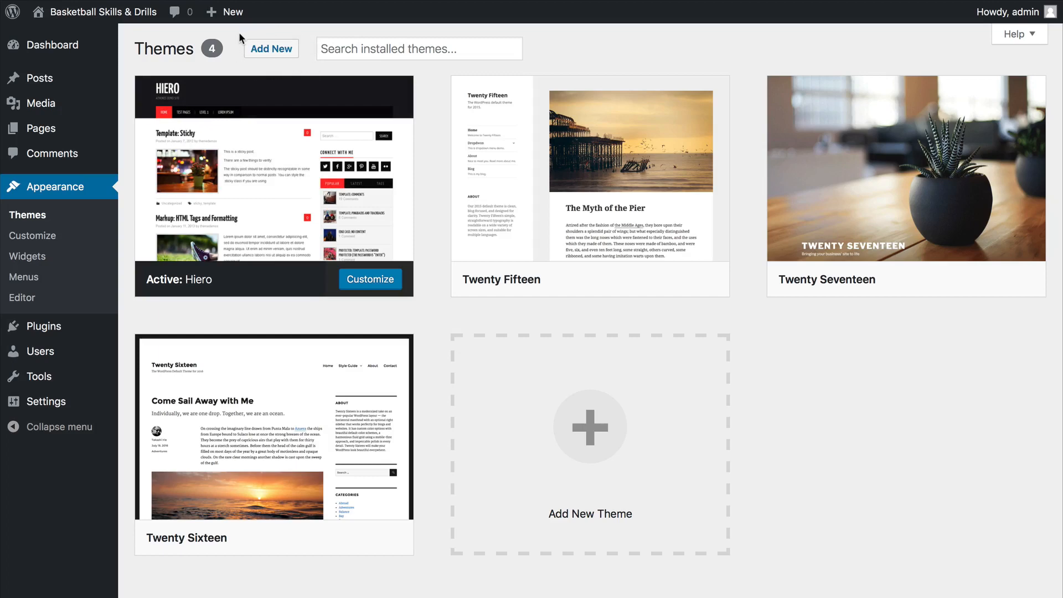
{"action": "left_click", "coordinate": [353, 43]}
{"action": "scroll", "coordinate": [407, 76], "scroll_direction": "up", "scroll_amount": 1}
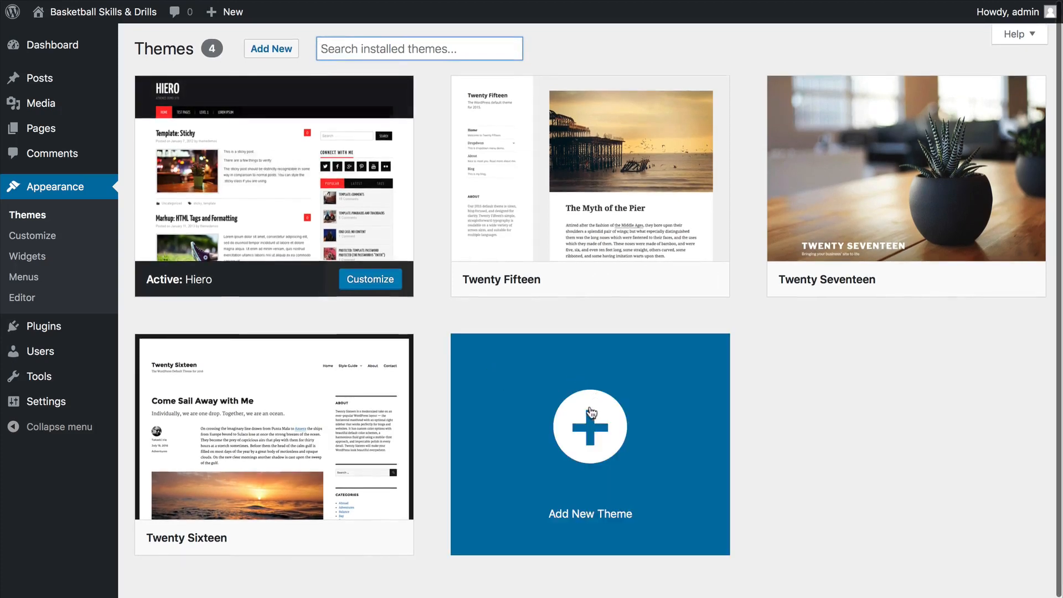
{"action": "left_click", "coordinate": [251, 47]}
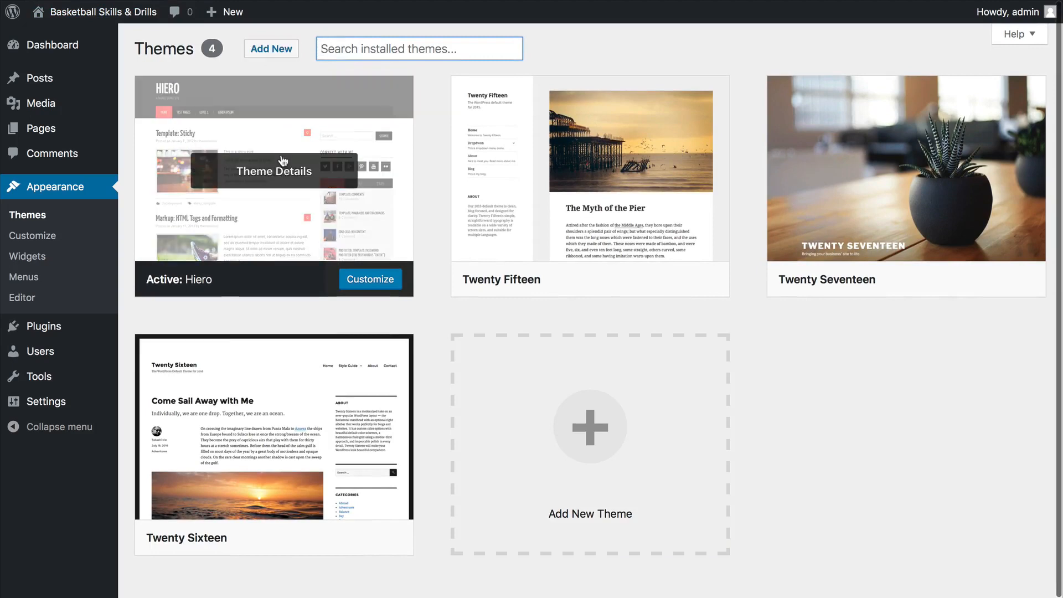
{"action": "mouse_move", "coordinate": [314, 427]}
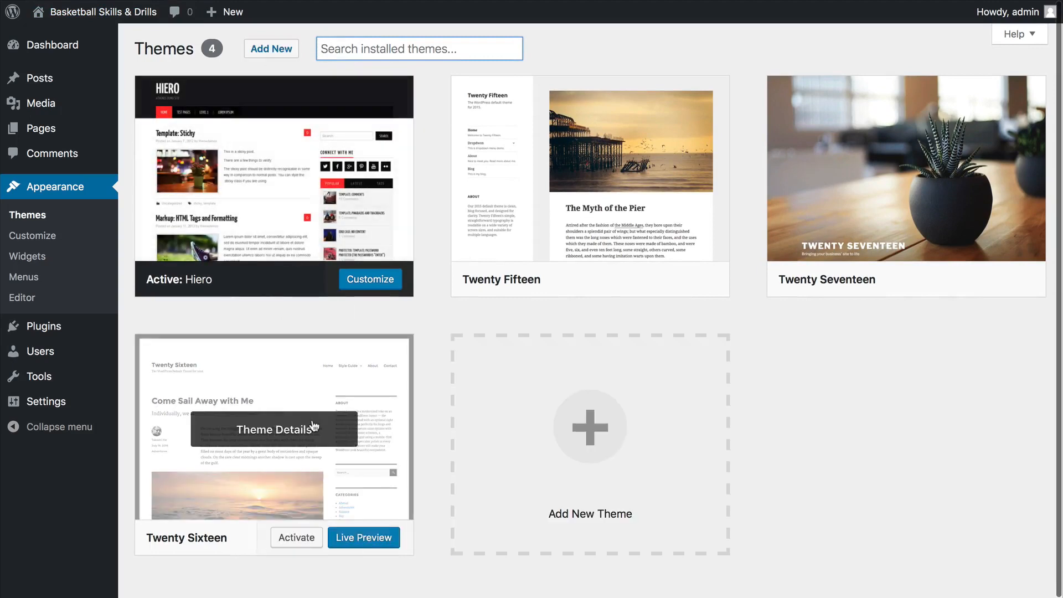
{"action": "scroll", "coordinate": [356, 470], "scroll_direction": "down", "scroll_amount": 1}
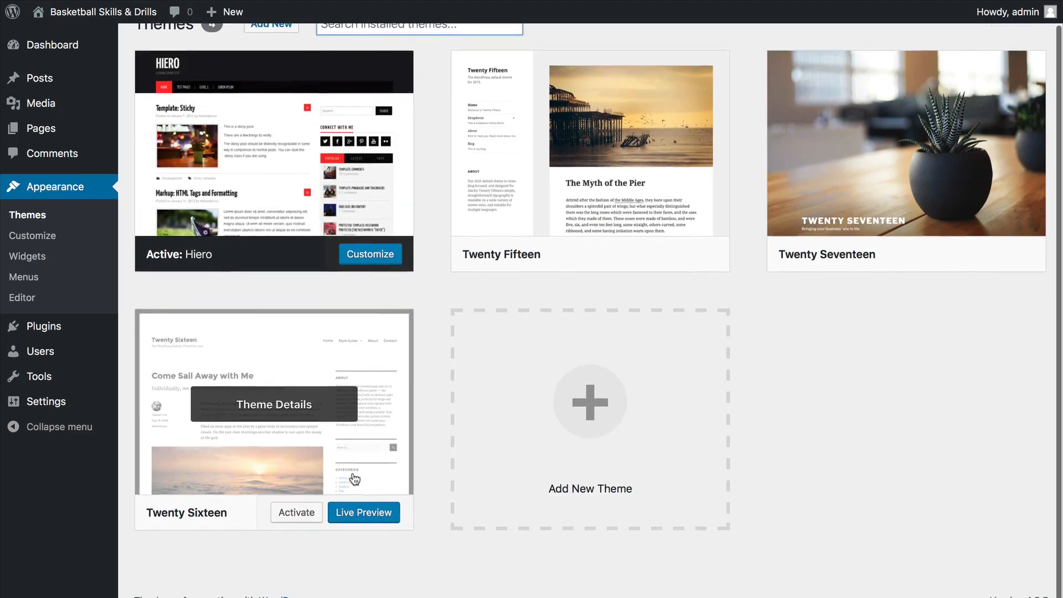
{"action": "scroll", "coordinate": [356, 475], "scroll_direction": "up", "scroll_amount": 1}
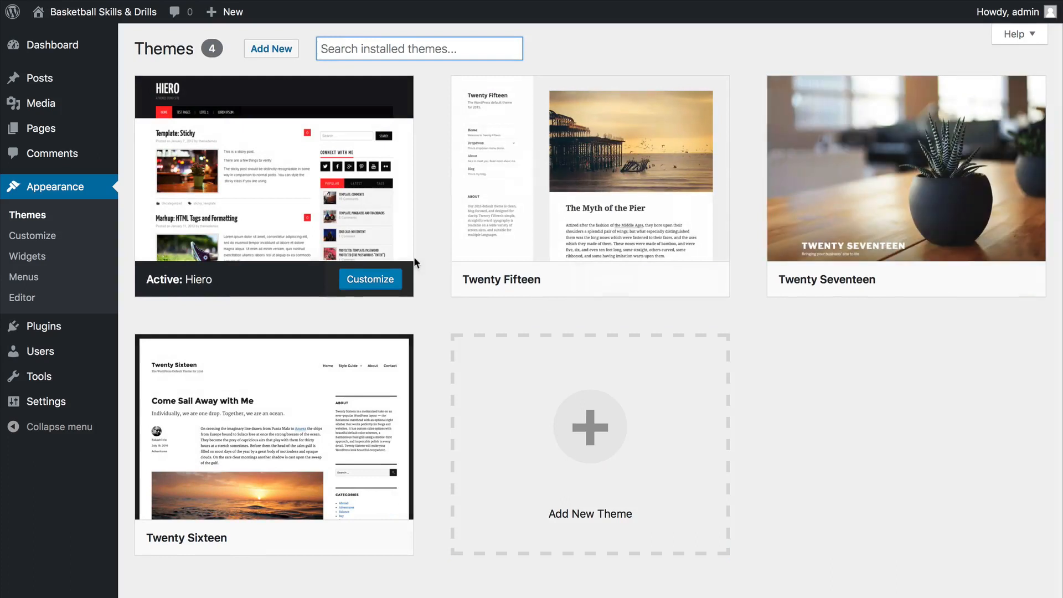
{"action": "mouse_move", "coordinate": [223, 170]}
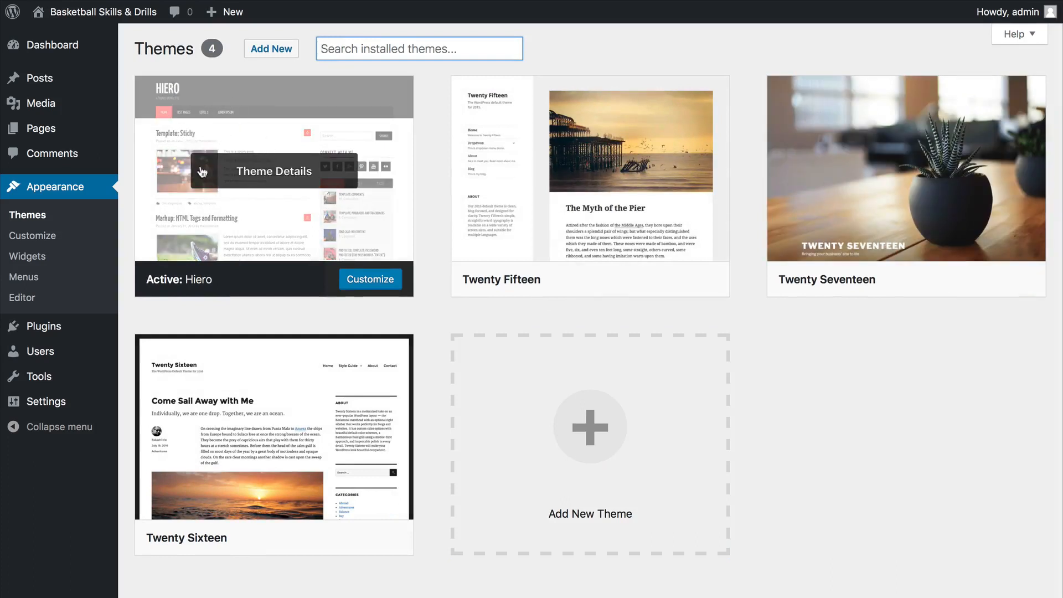
{"action": "mouse_move", "coordinate": [633, 199]}
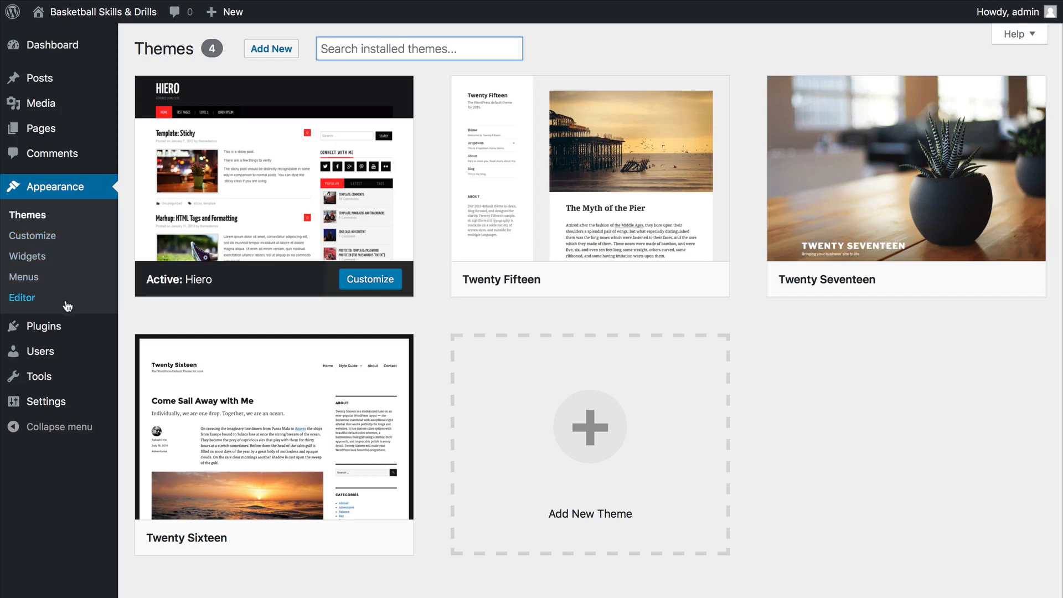
Activate the All In One SEO Pack and EWWW Image Optimizer plugins from the installed plugins list.
{"action": "mouse_move", "coordinate": [53, 330]}
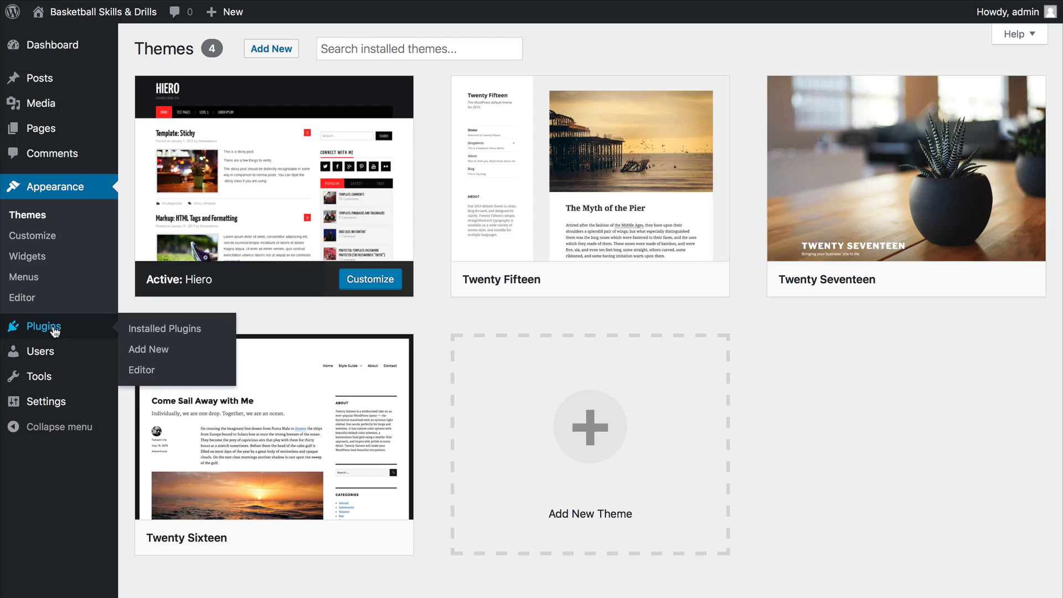
{"action": "left_click", "coordinate": [53, 330]}
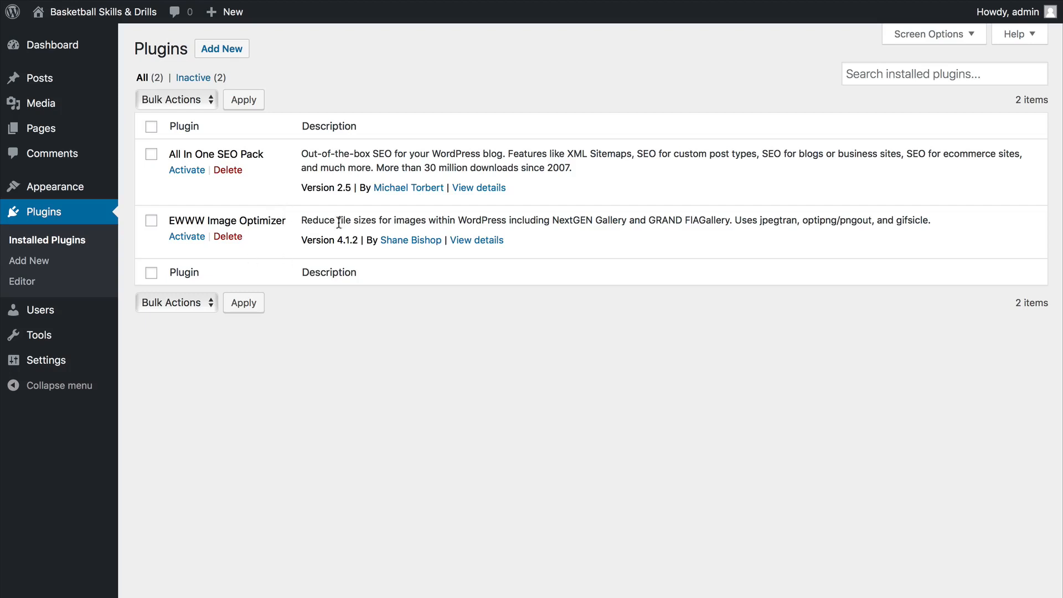
{"action": "left_click", "coordinate": [188, 171]}
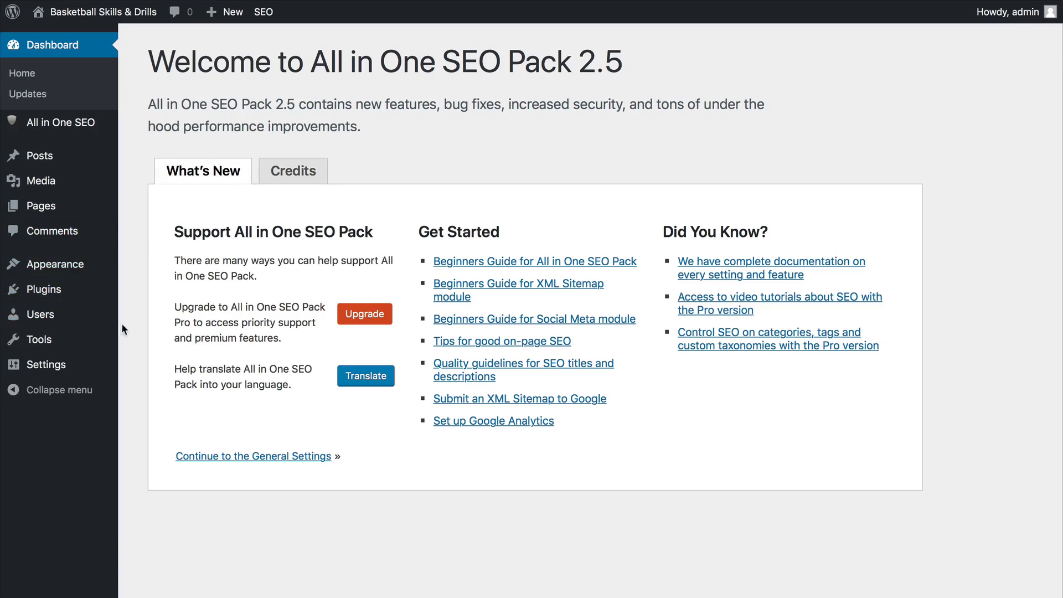
{"action": "left_click", "coordinate": [45, 289]}
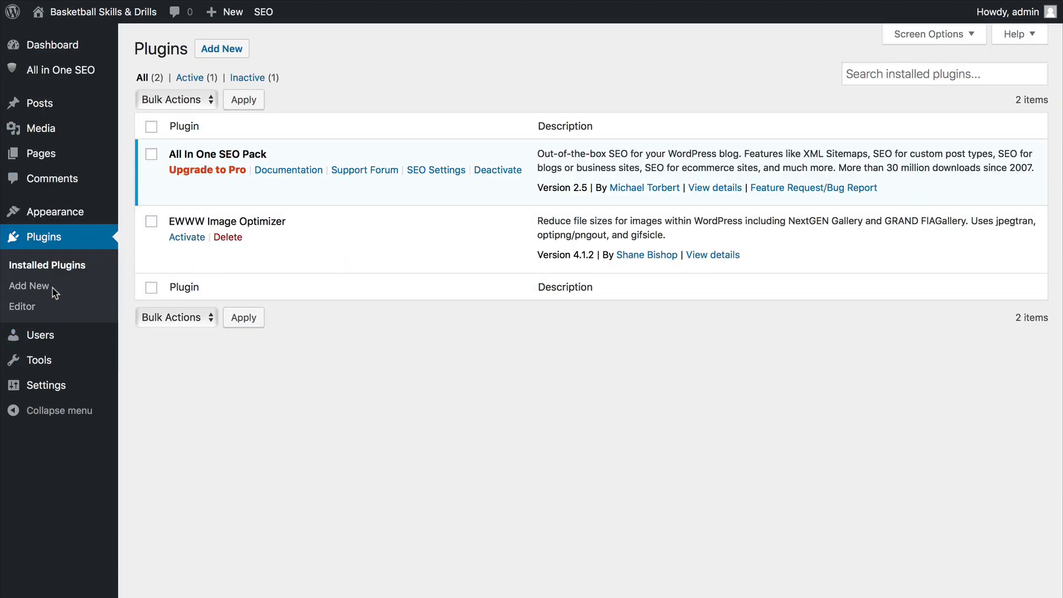
{"action": "left_click", "coordinate": [187, 239]}
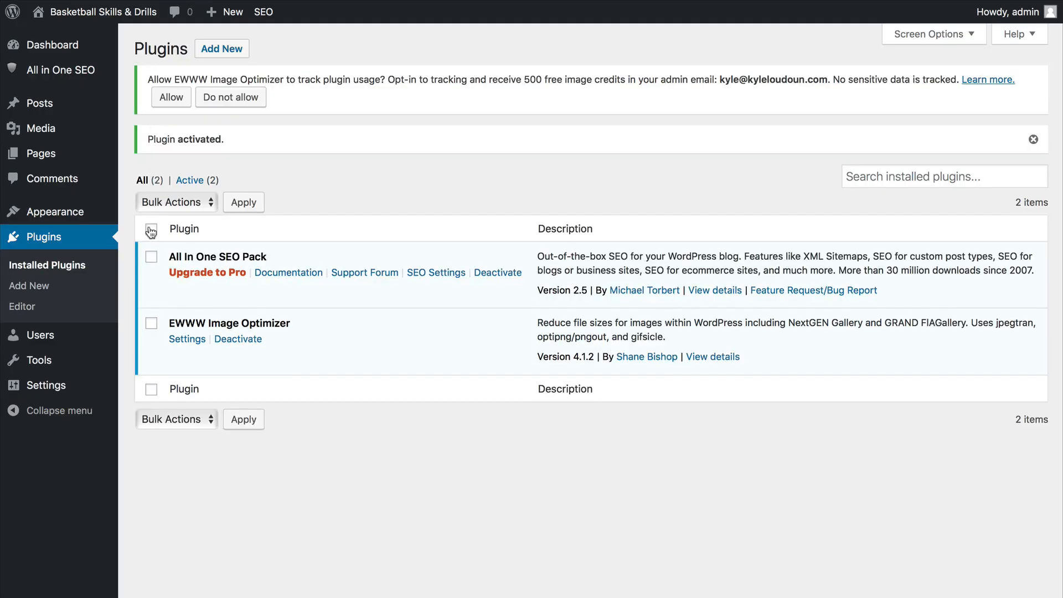
Select both plugins, look at the available bulk actions without applying one, and clear the selection.
{"action": "left_click", "coordinate": [151, 231]}
{"action": "left_click", "coordinate": [198, 203]}
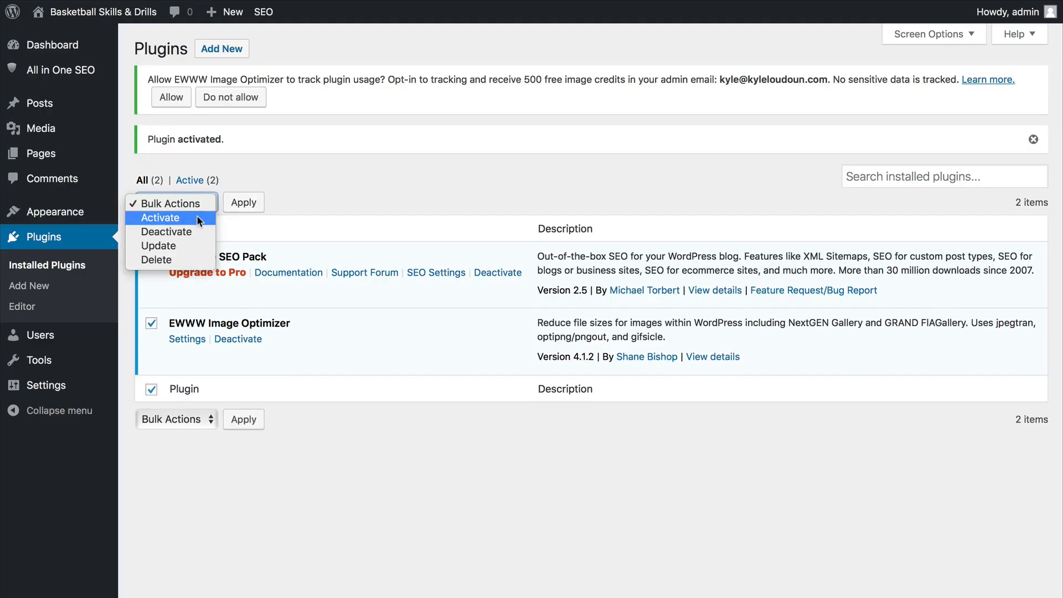
{"action": "left_click", "coordinate": [334, 182]}
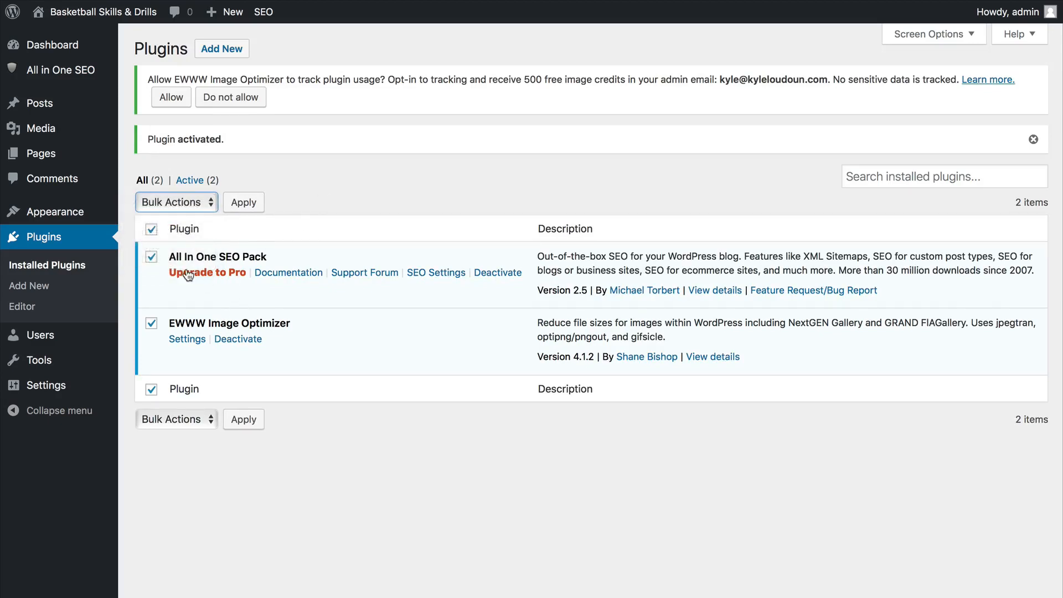
{"action": "left_click", "coordinate": [151, 256]}
{"action": "left_click", "coordinate": [151, 322]}
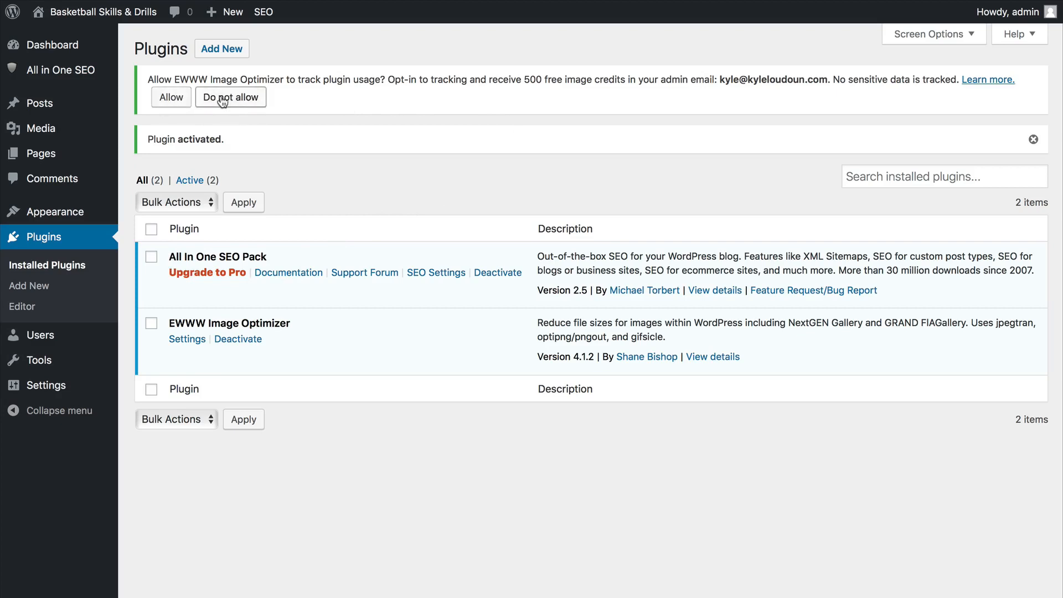
Decline usage tracking for EWWW Image Optimizer and view the options offered under Users and Tools.
{"action": "left_click", "coordinate": [245, 104]}
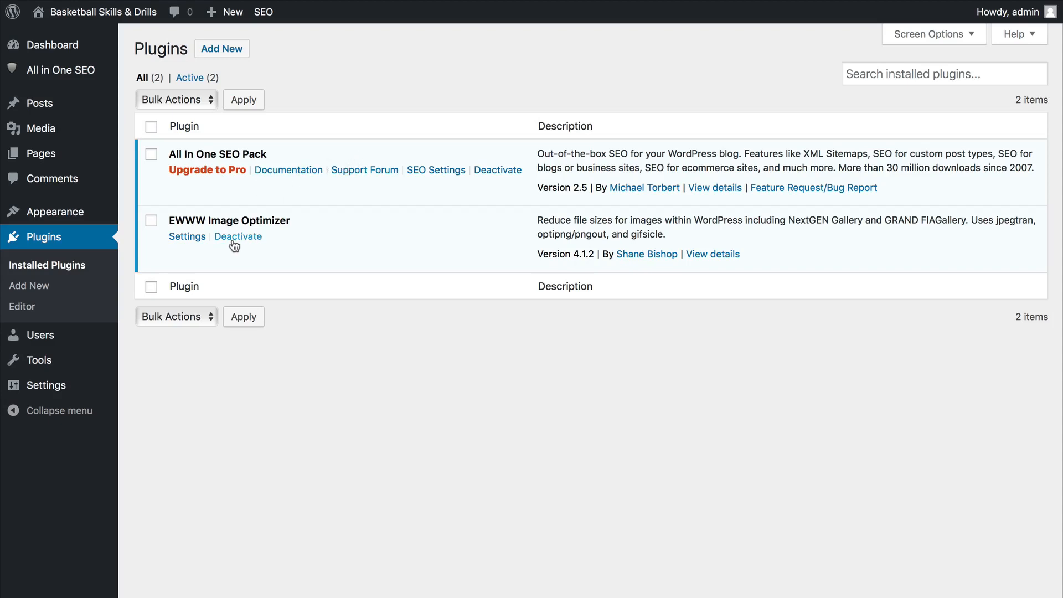
{"action": "mouse_move", "coordinate": [57, 333]}
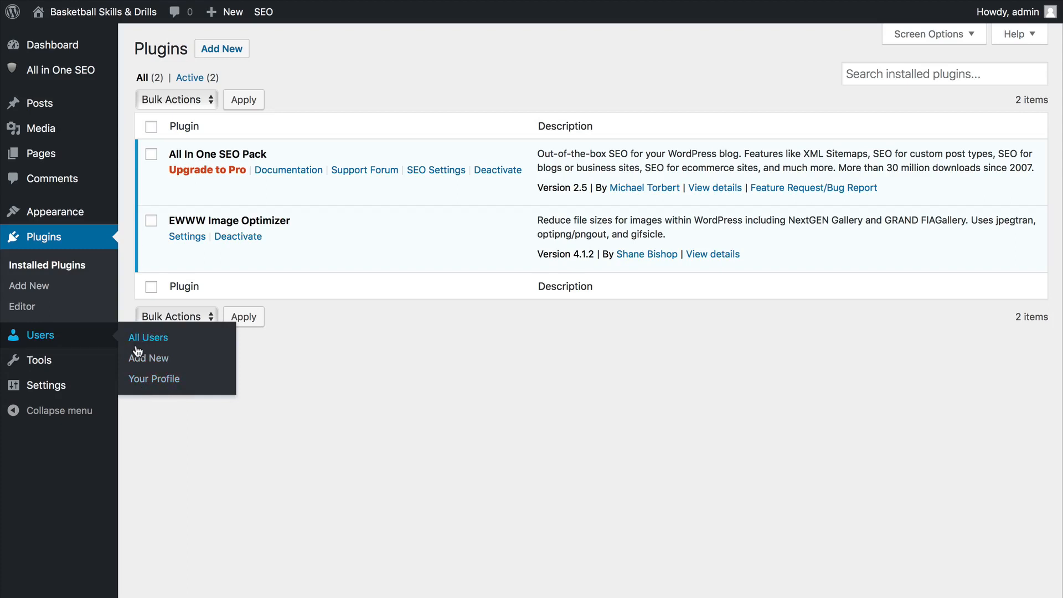
{"action": "mouse_move", "coordinate": [61, 361]}
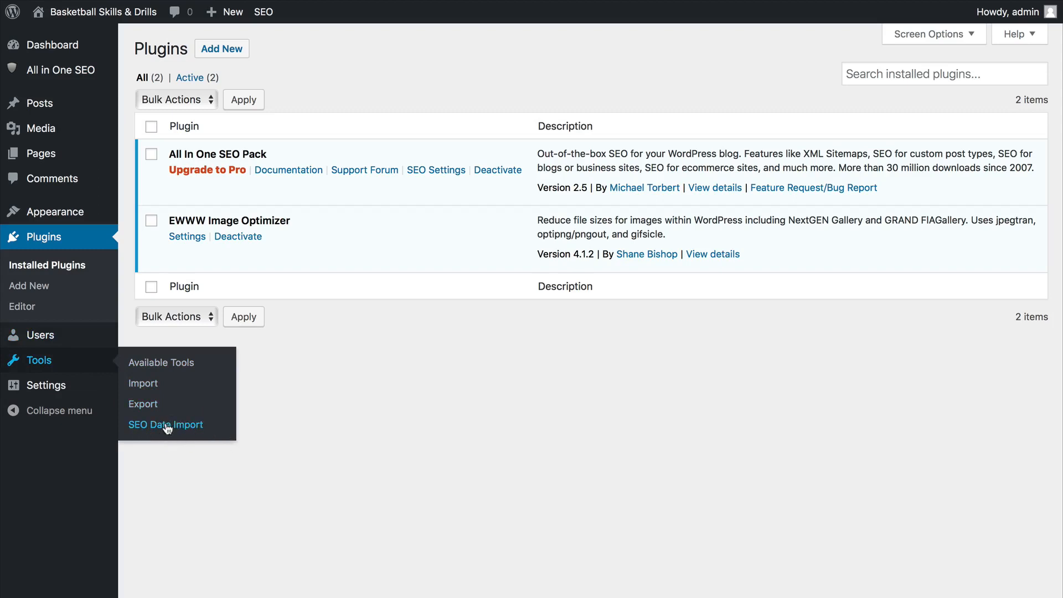
Open the site's General Settings and review the Site Title.
{"action": "mouse_move", "coordinate": [43, 388]}
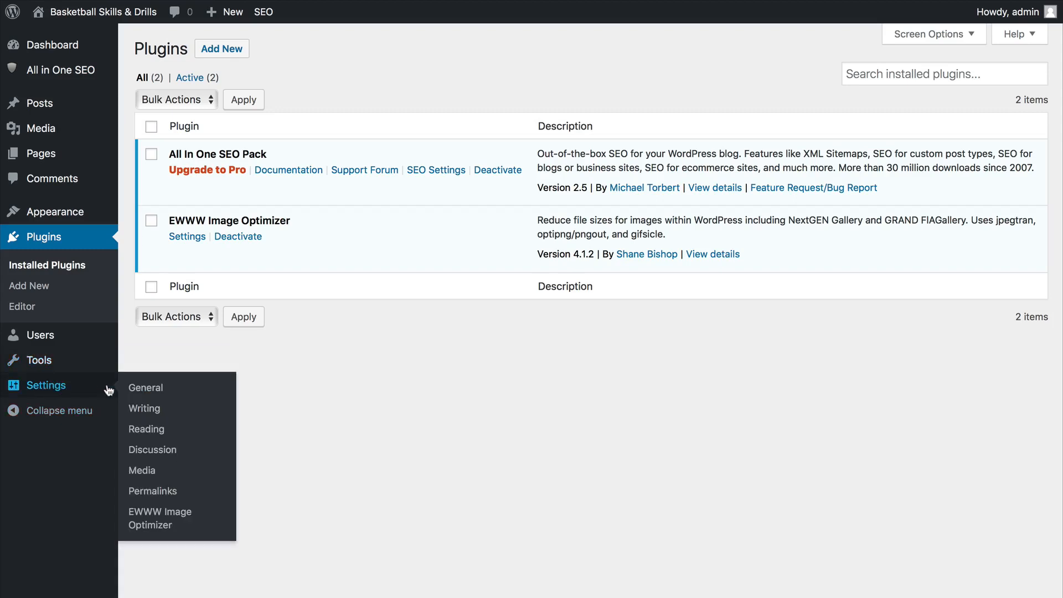
{"action": "left_click", "coordinate": [153, 387]}
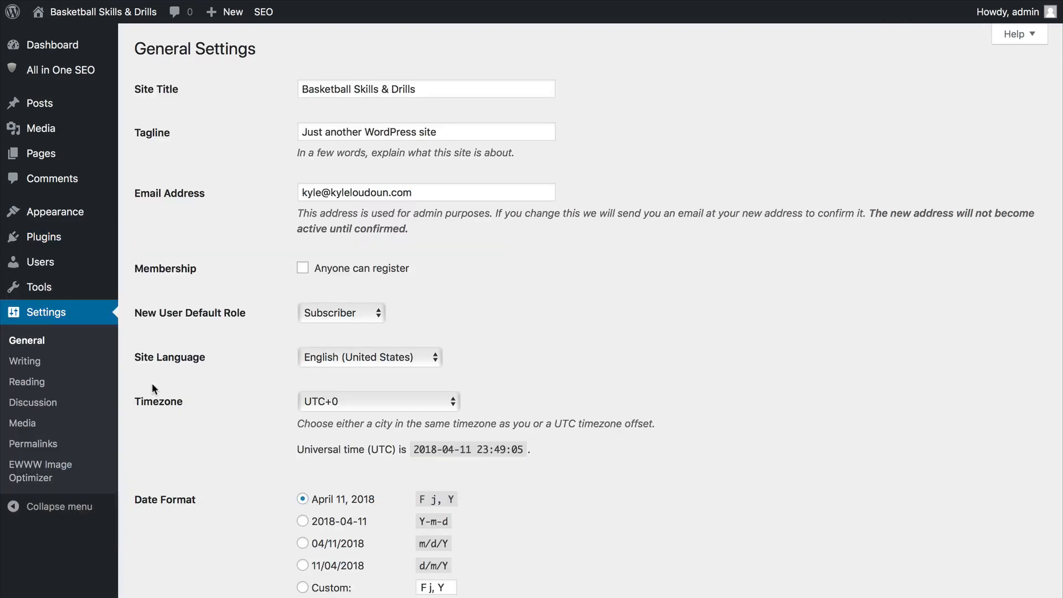
{"action": "left_click", "coordinate": [441, 90]}
{"action": "left_click_drag", "start_coordinate": [444, 90], "coordinate": [292, 93]}
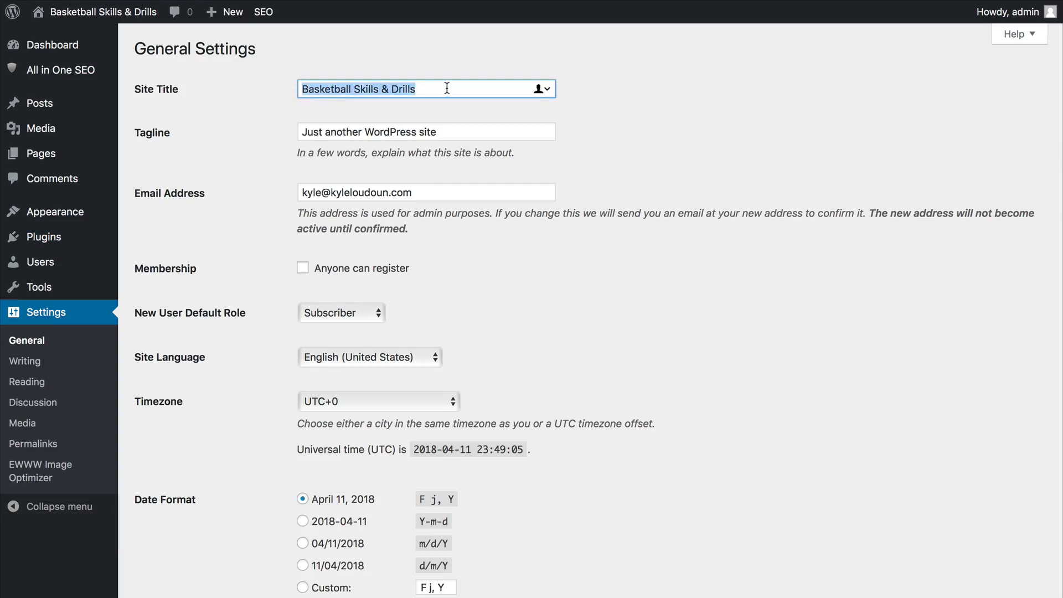
{"action": "left_click", "coordinate": [388, 86]}
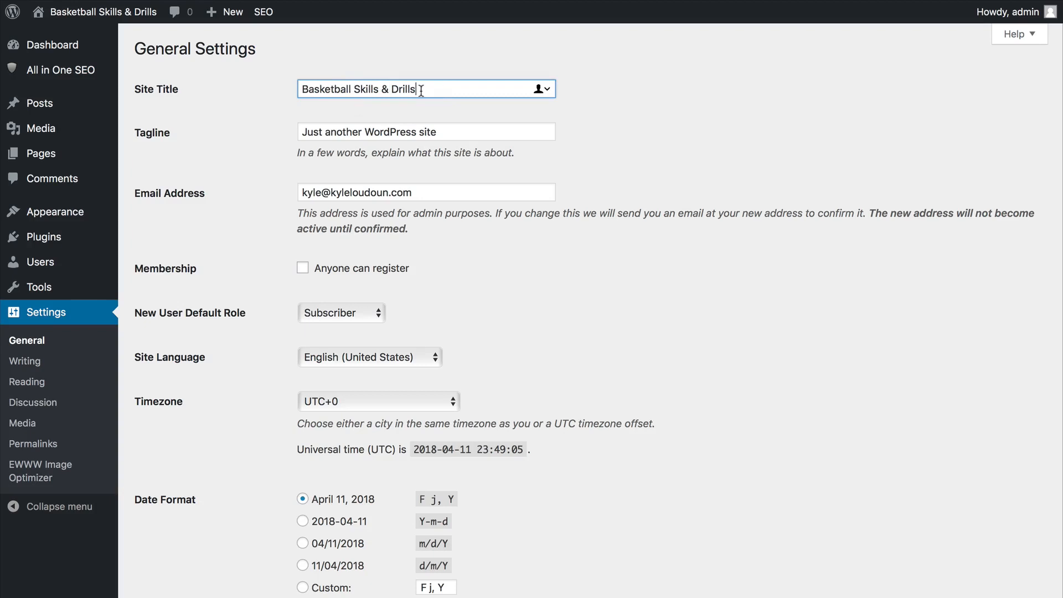
{"action": "left_click_drag", "start_coordinate": [428, 88], "coordinate": [281, 89]}
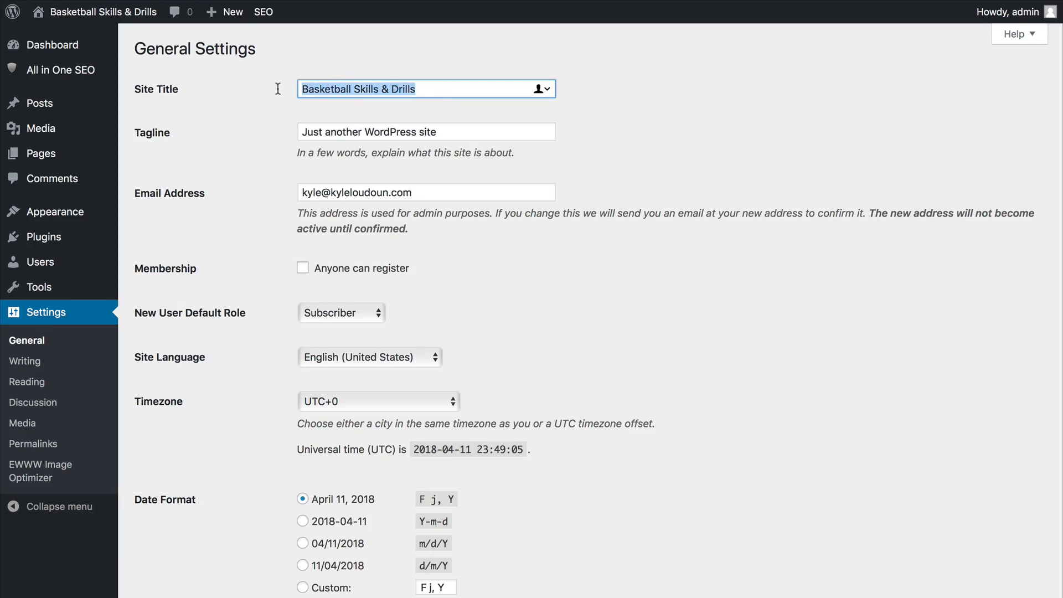
Clear the site's tagline after locating it on the live post, save the general settings, and reload the live post.
{"action": "triple_click", "coordinate": [352, 136]}
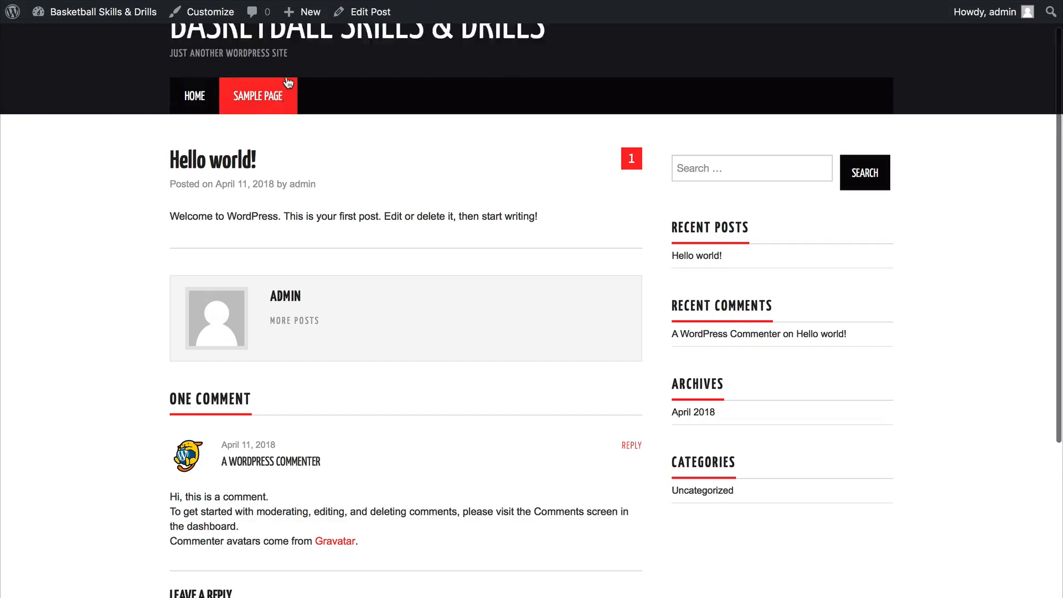
{"action": "scroll", "coordinate": [288, 82], "scroll_direction": "up", "scroll_amount": 2}
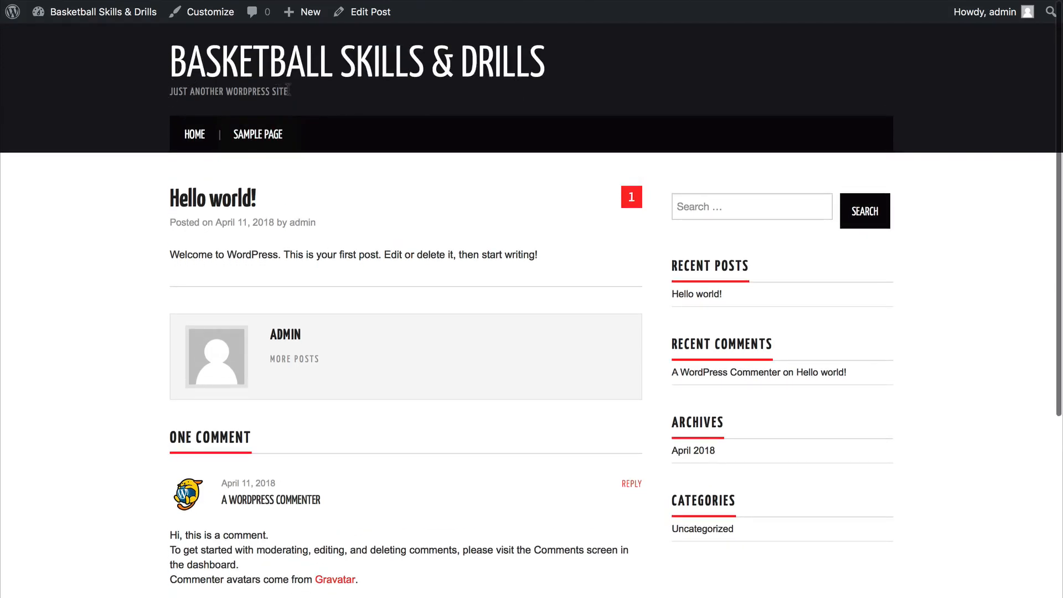
{"action": "left_click_drag", "start_coordinate": [299, 92], "coordinate": [168, 96]}
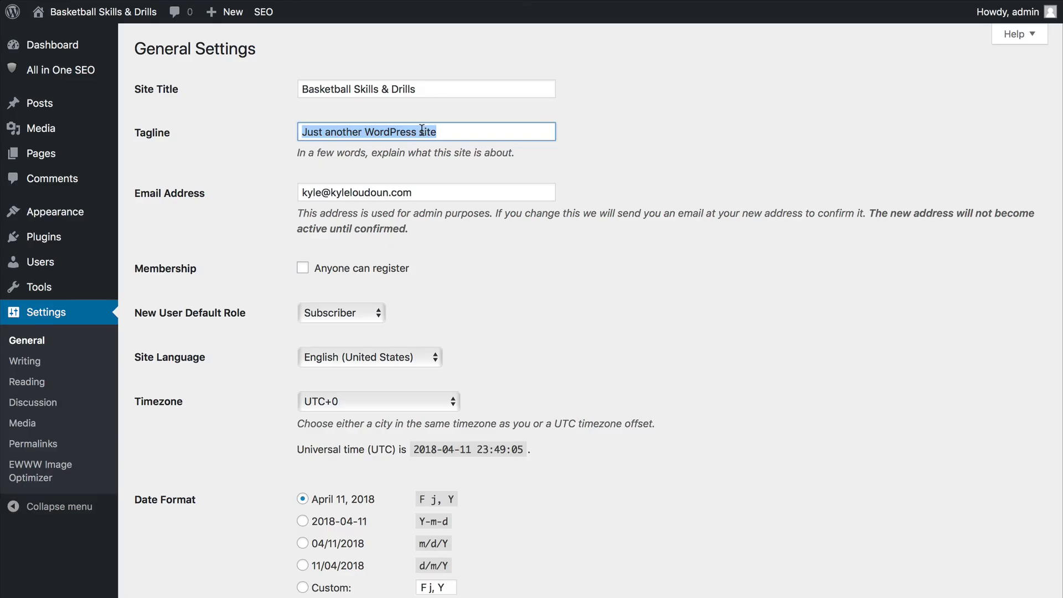
{"action": "key", "text": "BackSpace"}
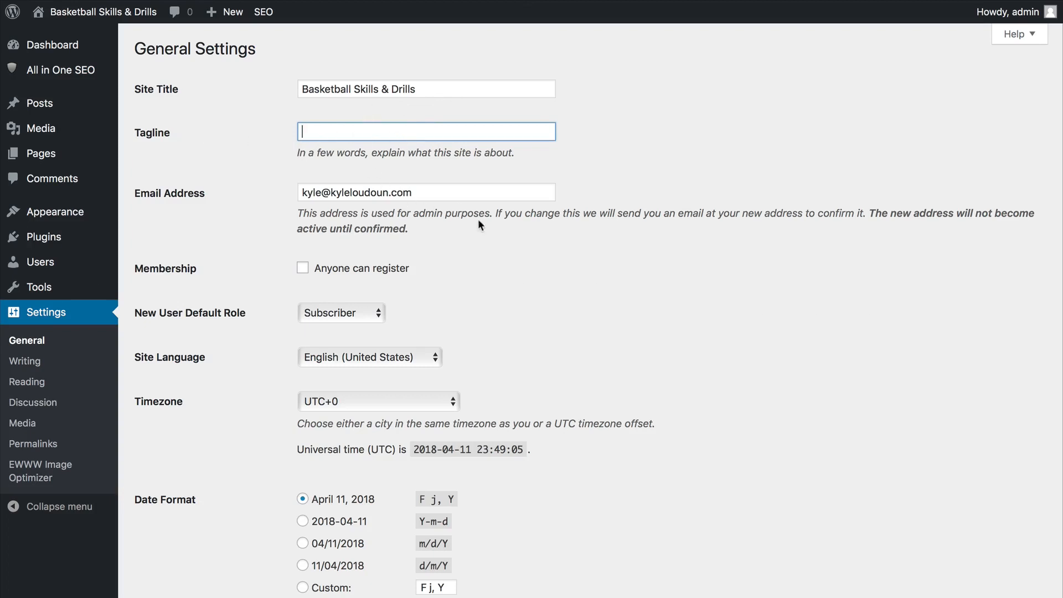
{"action": "left_click_drag", "start_coordinate": [491, 193], "coordinate": [274, 191]}
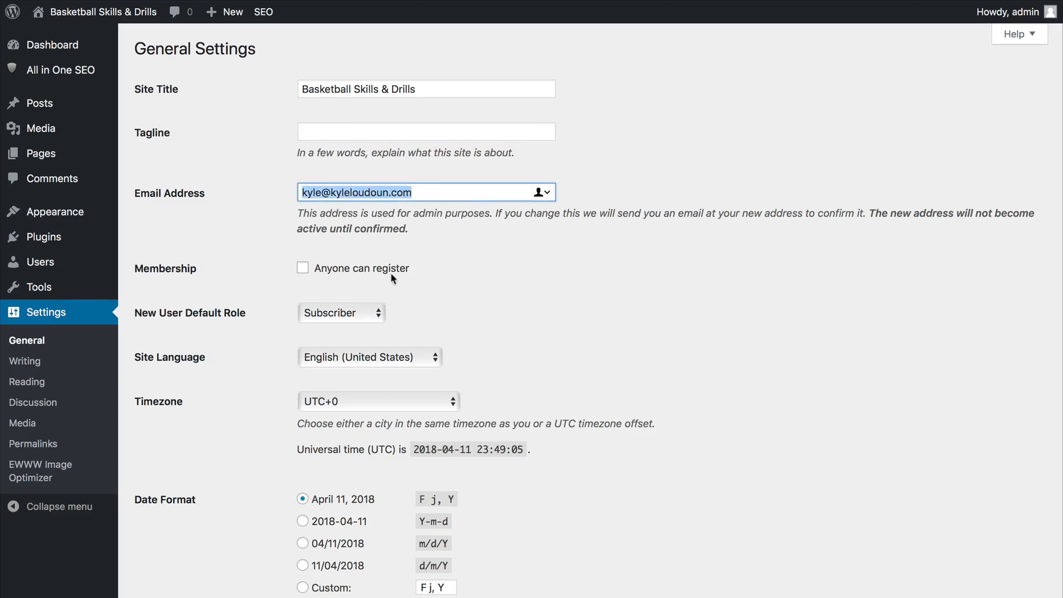
{"action": "scroll", "coordinate": [437, 346], "scroll_direction": "down", "scroll_amount": 5}
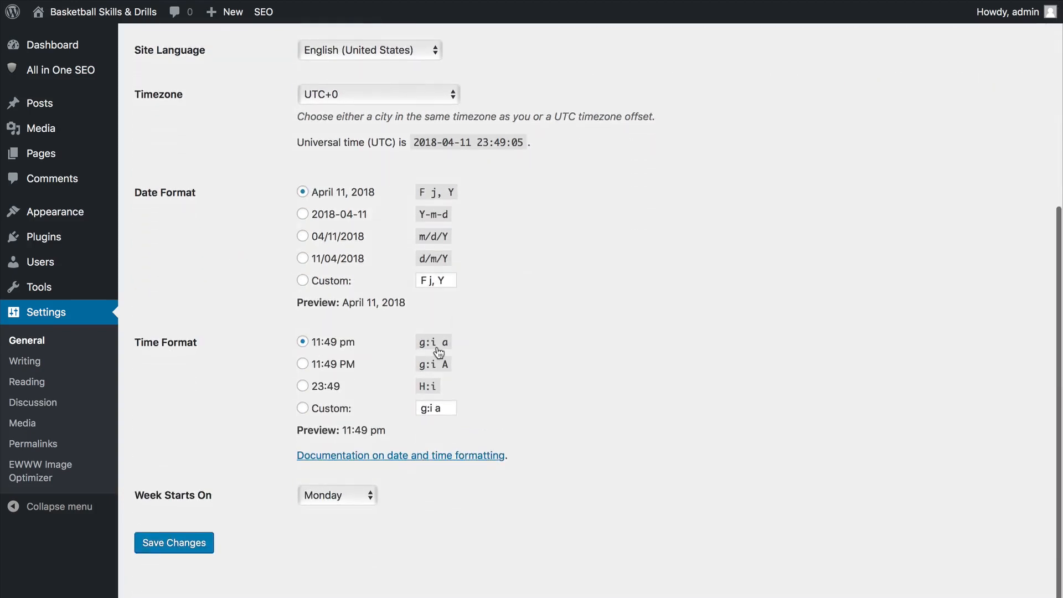
{"action": "left_click", "coordinate": [194, 544]}
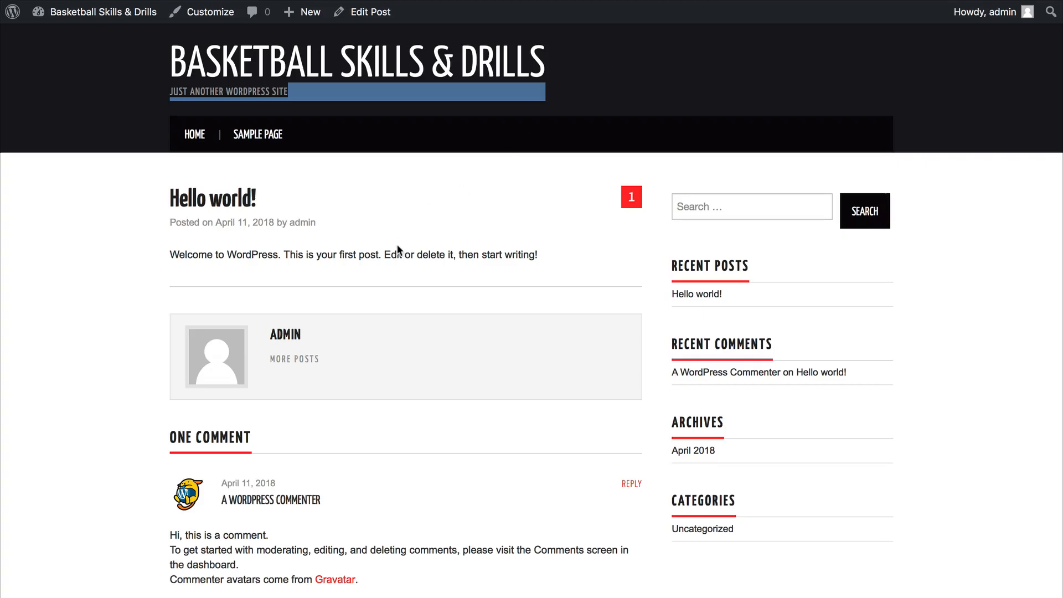
{"action": "key", "text": "super+r"}
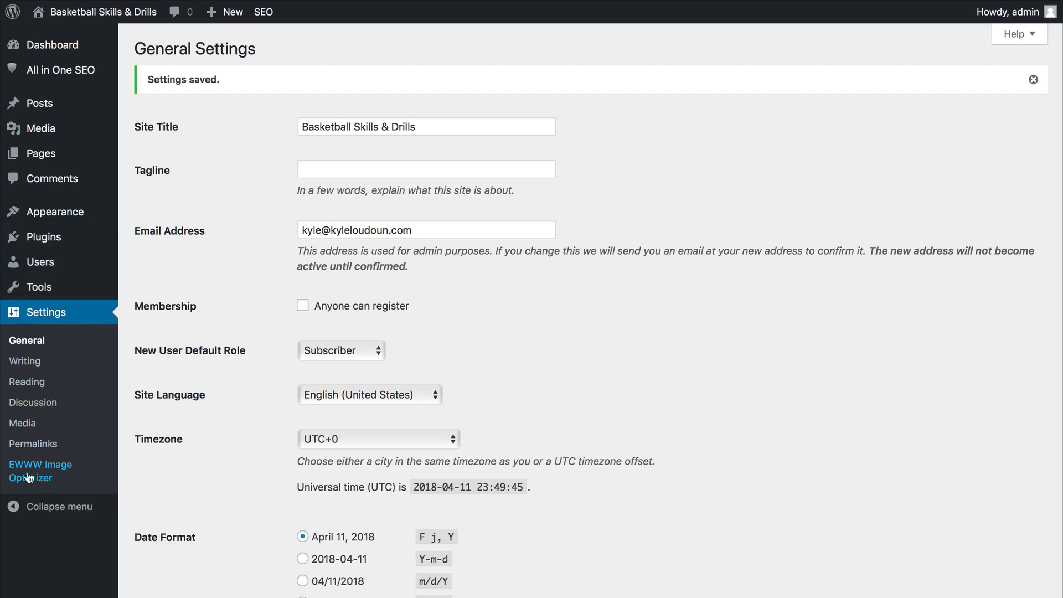
{"action": "mouse_move", "coordinate": [40, 287]}
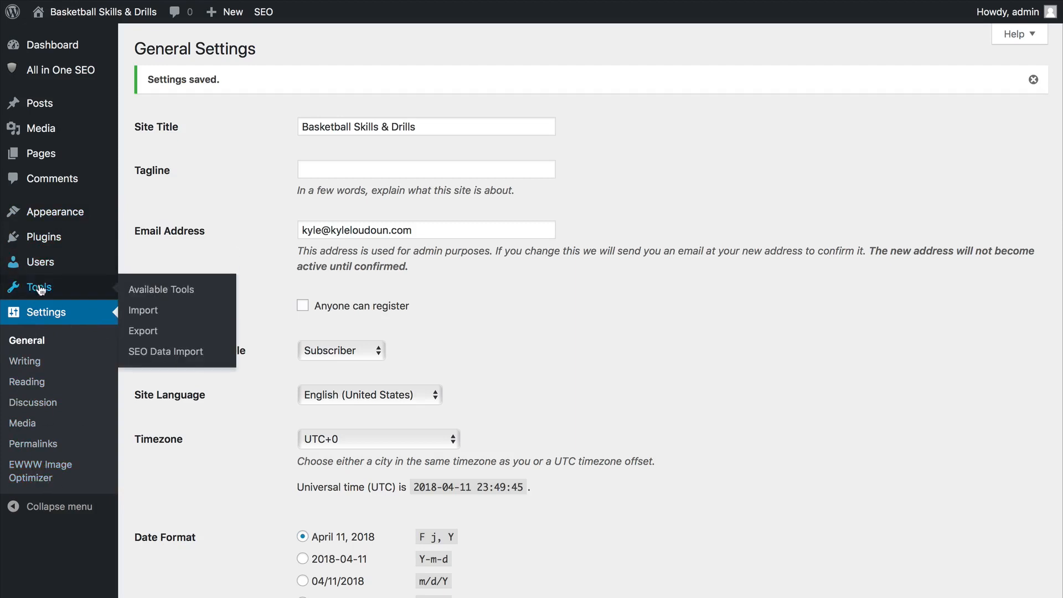
{"action": "mouse_move", "coordinate": [61, 71]}
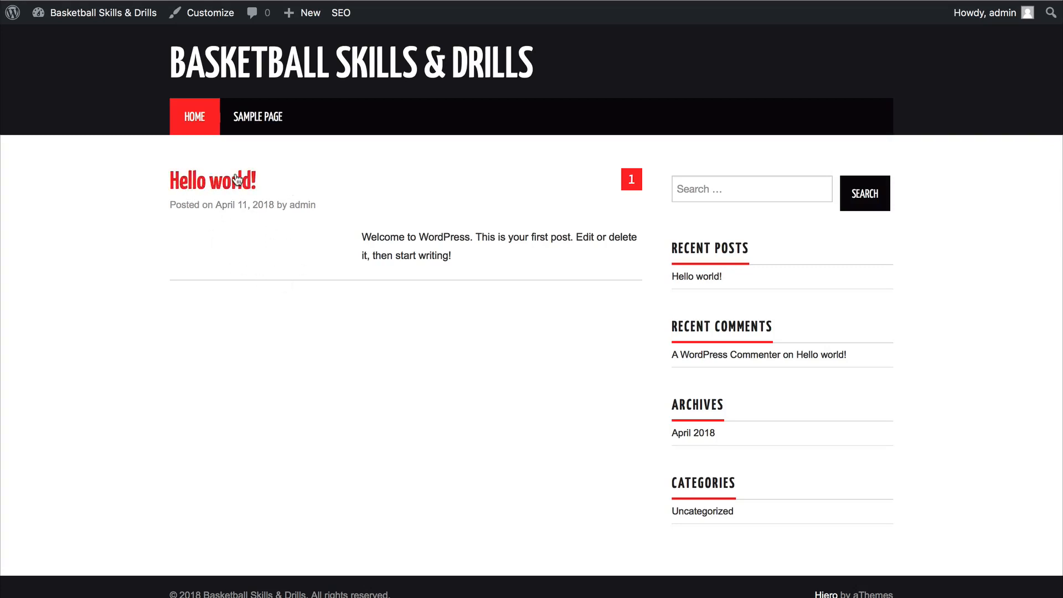
View the live Hello world! post with its sample comment, and review the text of the Sample Page.
{"action": "left_click", "coordinate": [238, 180]}
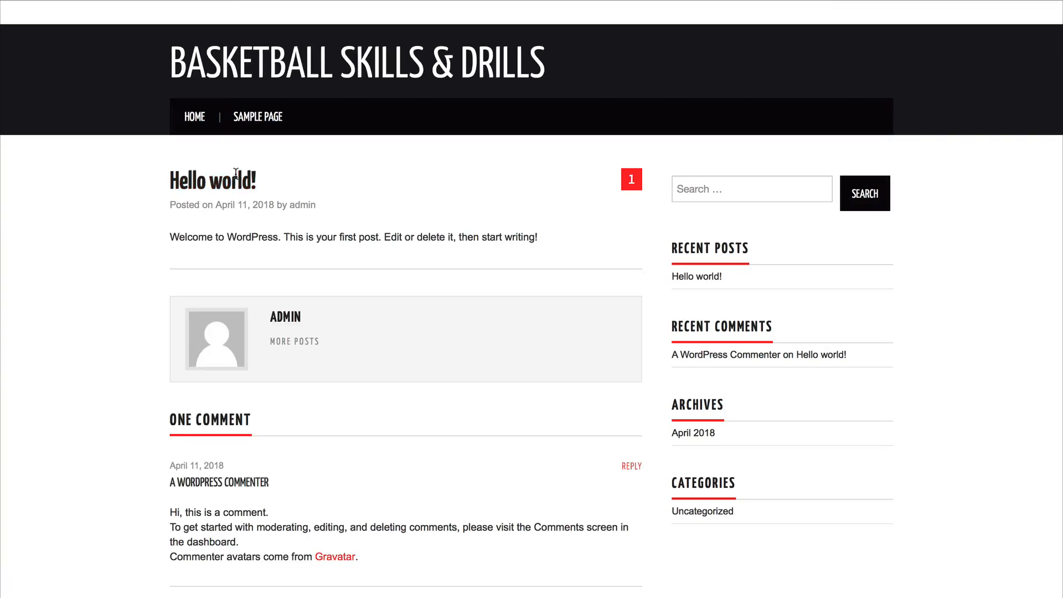
{"action": "scroll", "coordinate": [302, 458], "scroll_direction": "down", "scroll_amount": 2}
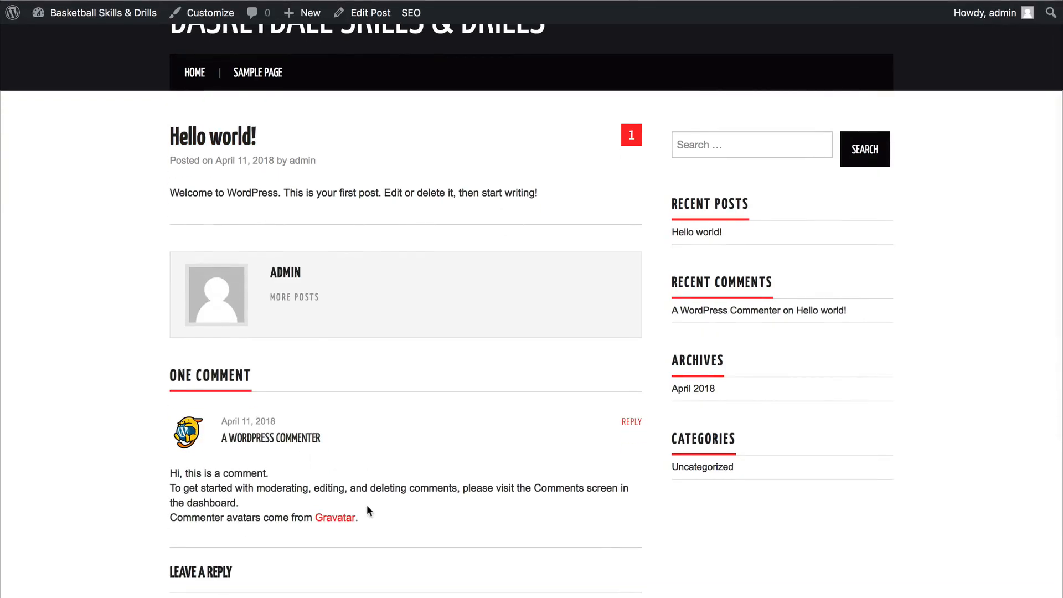
{"action": "left_click_drag", "start_coordinate": [370, 512], "coordinate": [212, 442]}
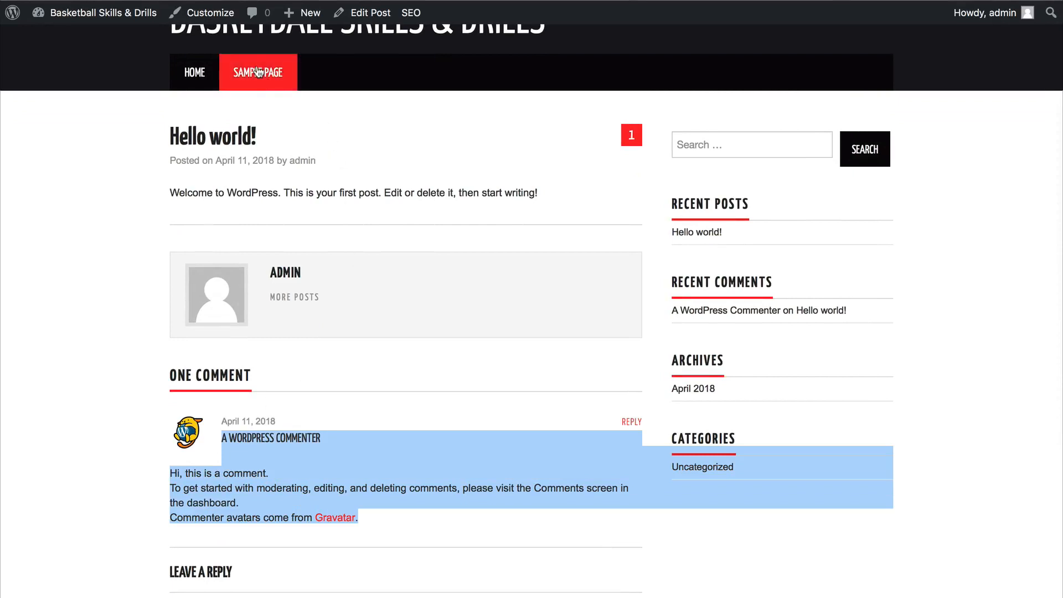
{"action": "left_click", "coordinate": [258, 71]}
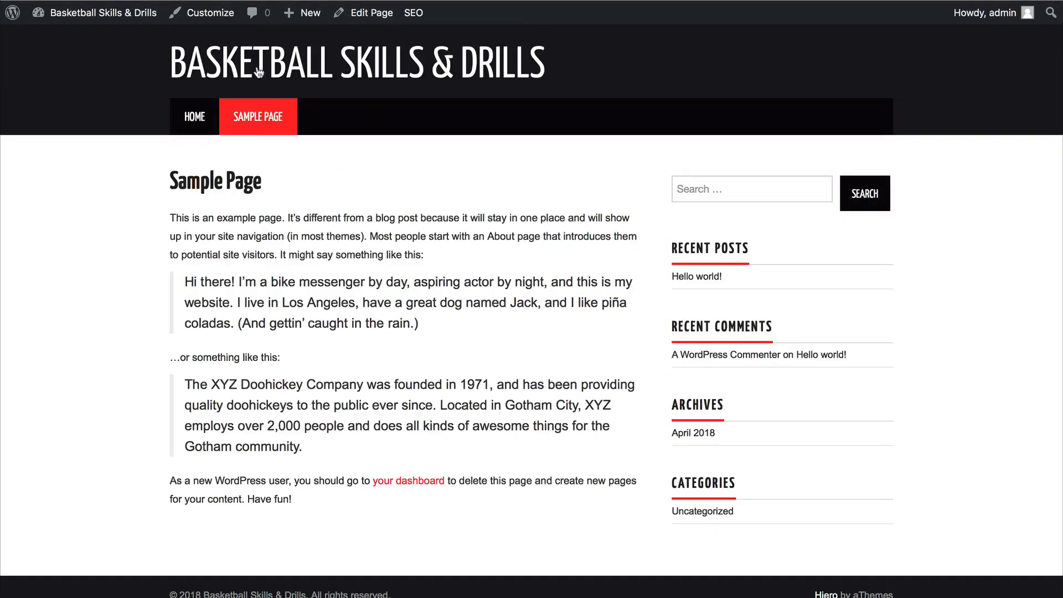
{"action": "left_click_drag", "start_coordinate": [474, 425], "coordinate": [214, 233]}
{"action": "left_click", "coordinate": [271, 230]}
Return to the admin dashboard, open the list of posts, and move the Hello world! post to the Trash.
{"action": "left_click", "coordinate": [520, 0]}
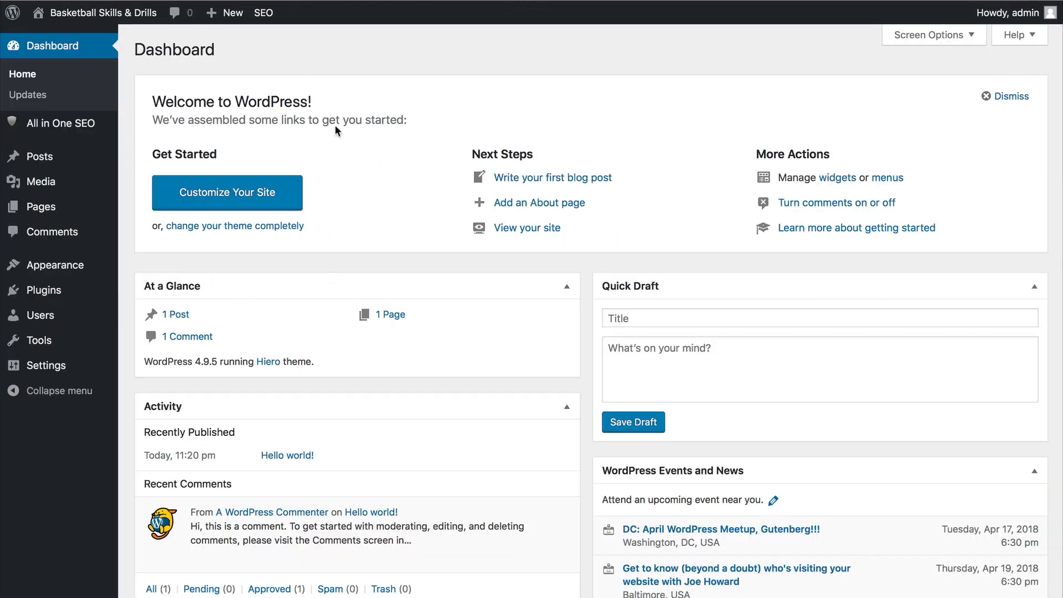
{"action": "mouse_move", "coordinate": [54, 157]}
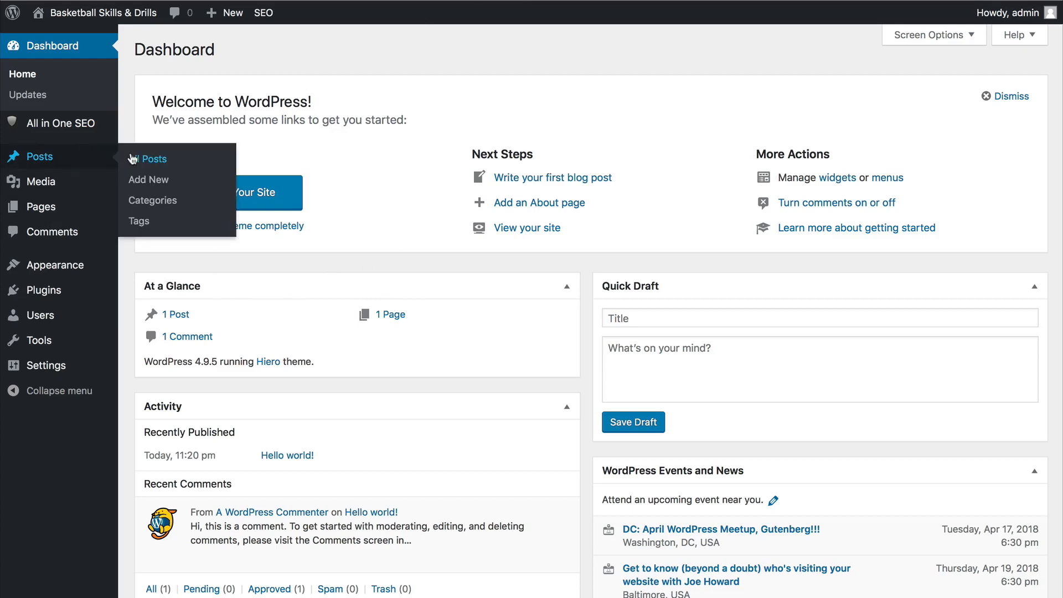
{"action": "left_click", "coordinate": [55, 158]}
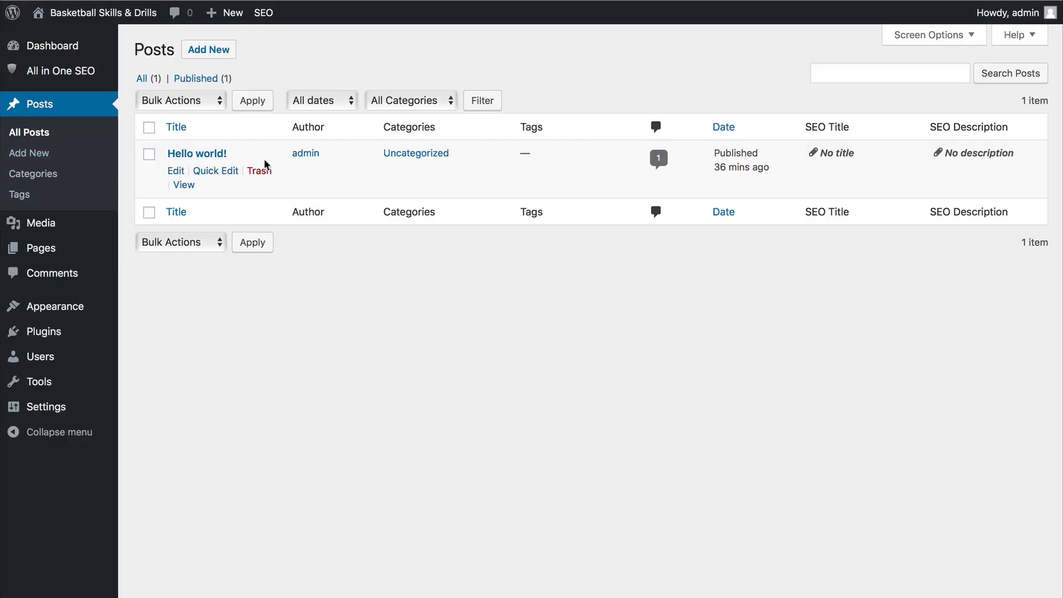
{"action": "left_click", "coordinate": [200, 155]}
{"action": "left_click", "coordinate": [149, 155]}
{"action": "left_click", "coordinate": [191, 101]}
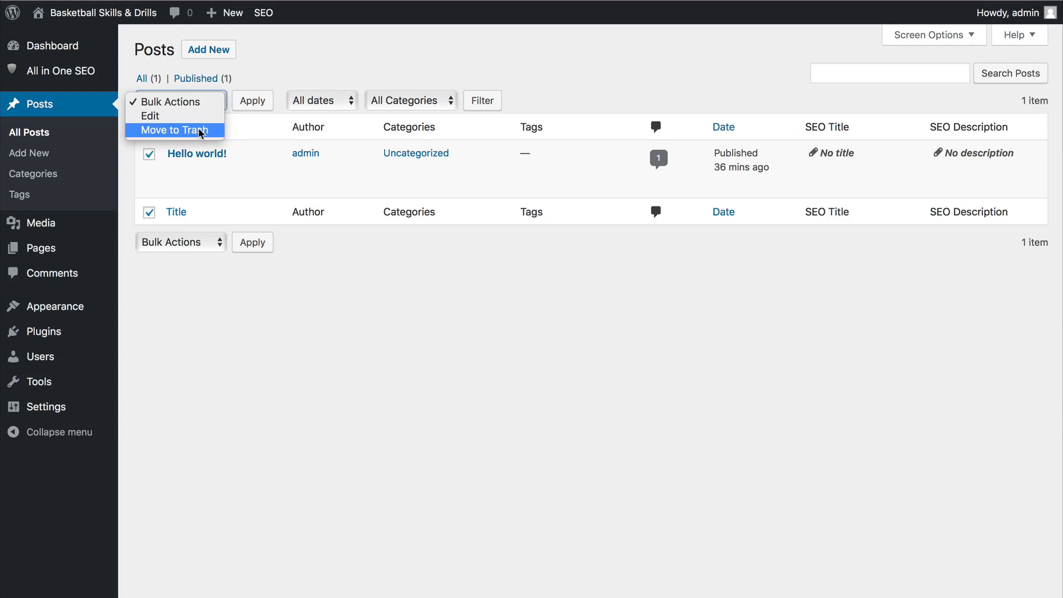
{"action": "left_click", "coordinate": [244, 143]}
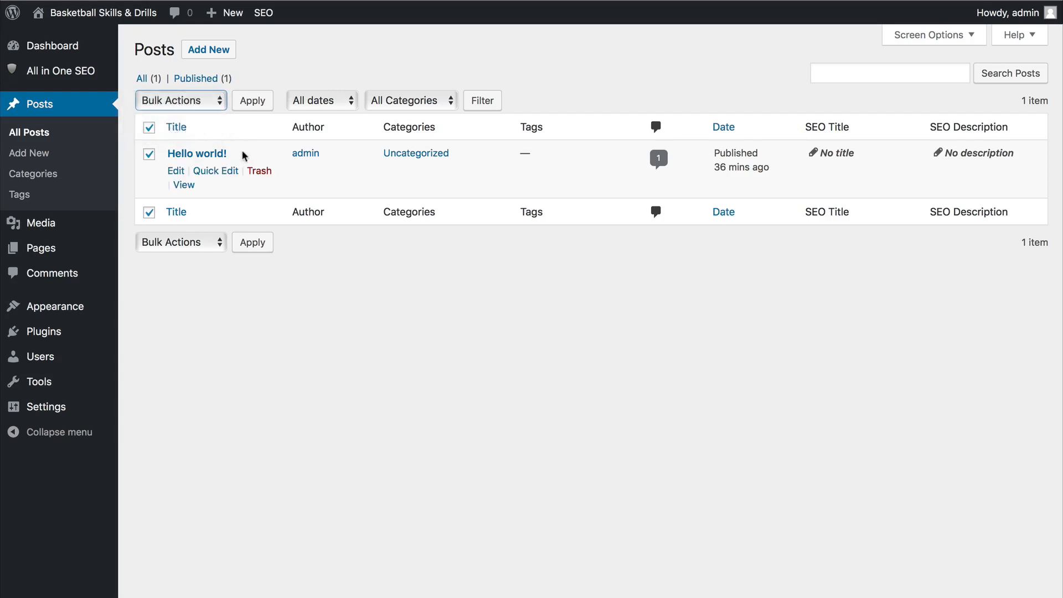
{"action": "left_click", "coordinate": [267, 172]}
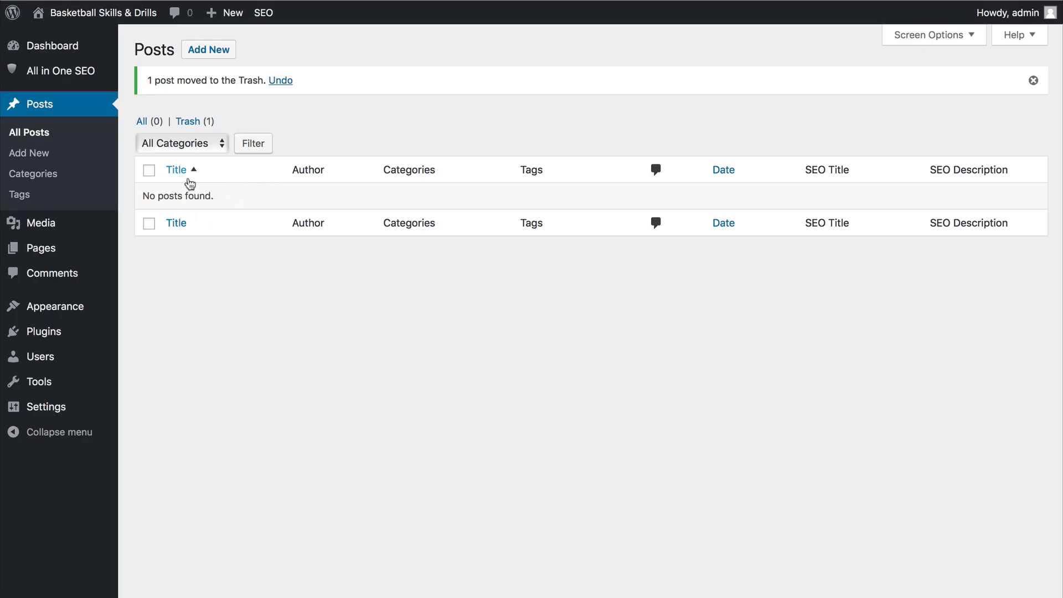
Open the site's Comments list to check for the sample comment.
{"action": "left_click", "coordinate": [67, 277]}
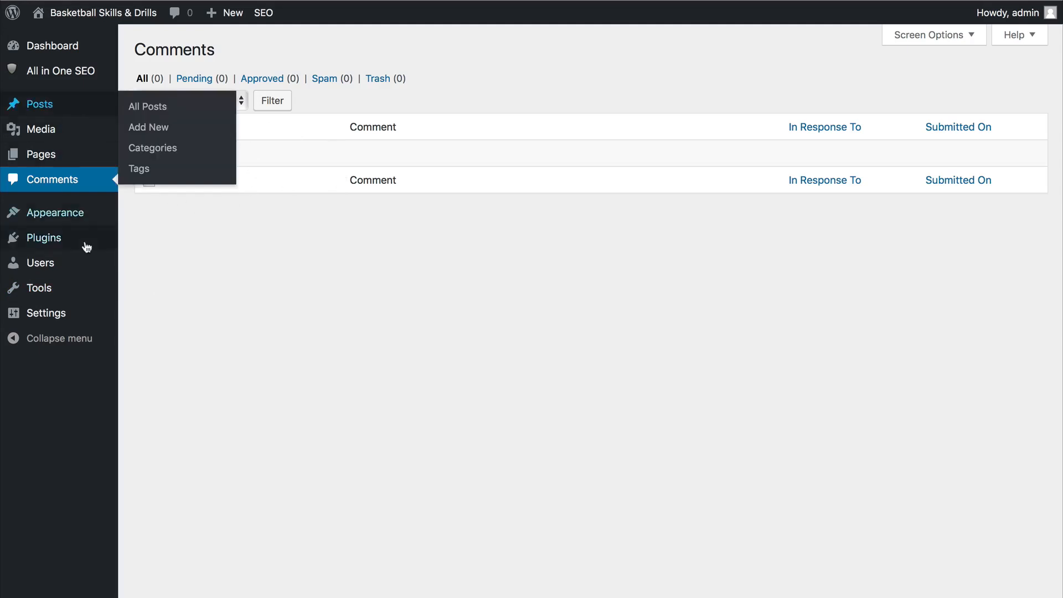
{"action": "mouse_move", "coordinate": [86, 247]}
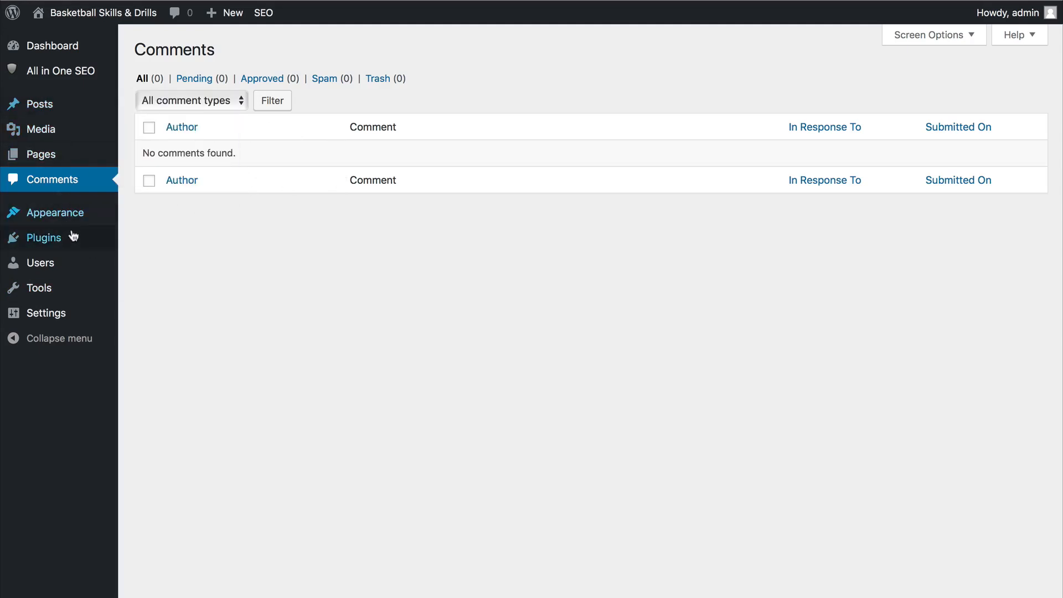
{"action": "mouse_move", "coordinate": [43, 103]}
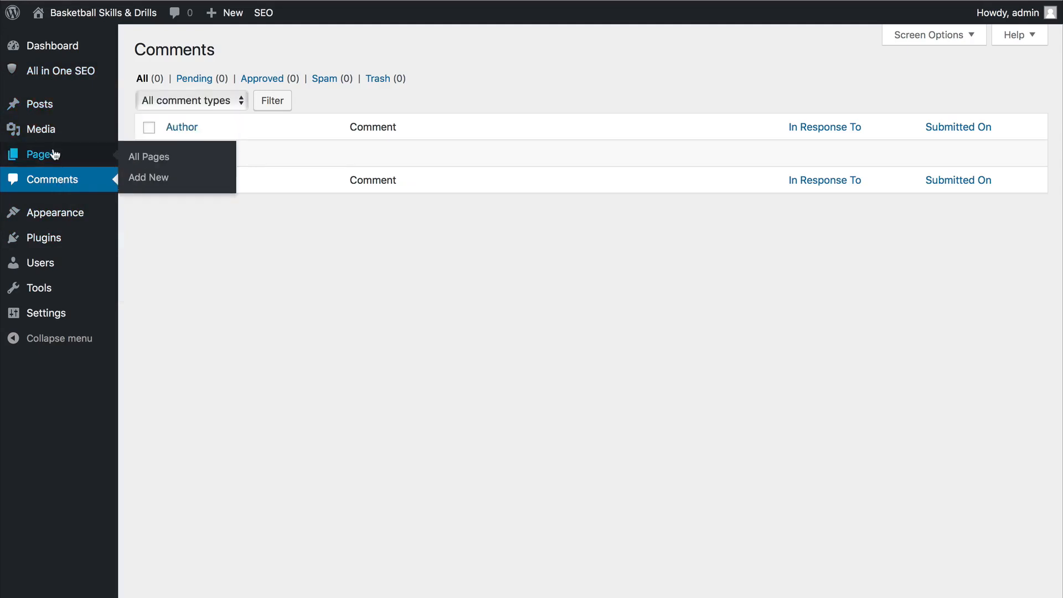
Move the Sample Page to the Trash from the list of pages, and view the trashed pages.
{"action": "left_click", "coordinate": [54, 154]}
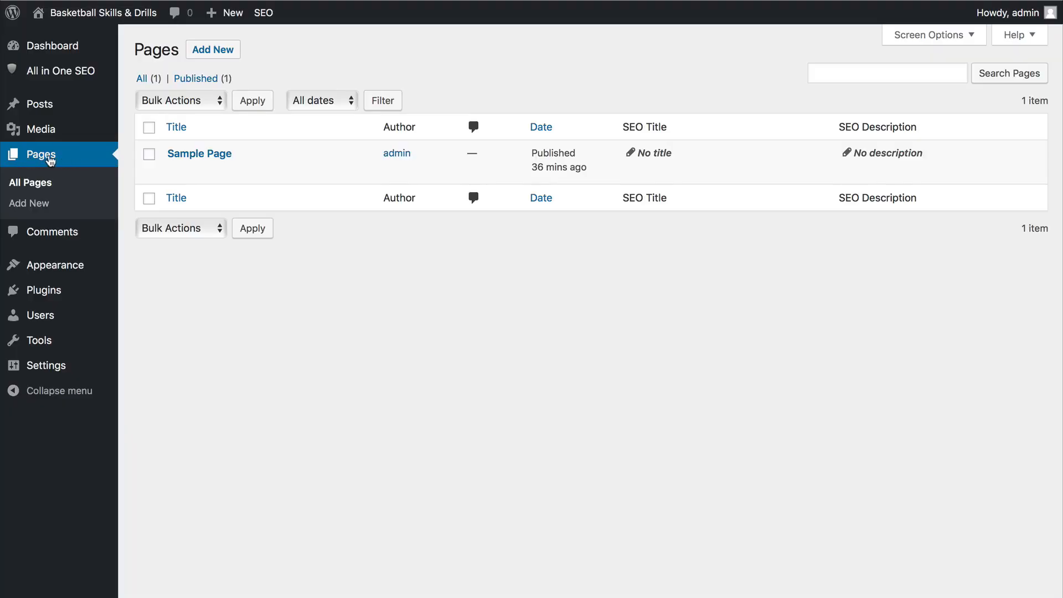
{"action": "mouse_move", "coordinate": [176, 158]}
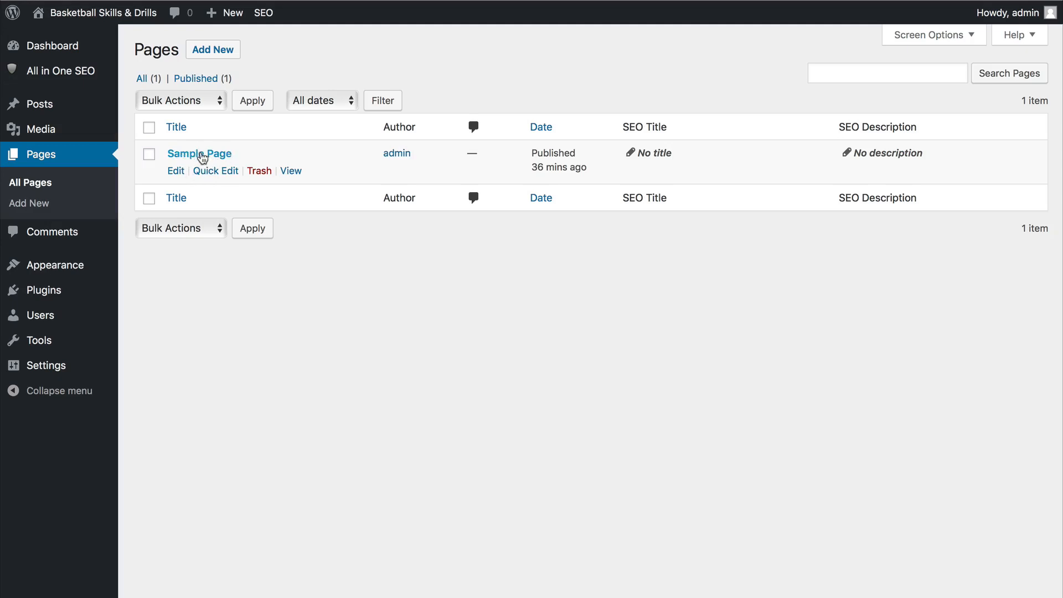
{"action": "left_click", "coordinate": [259, 172]}
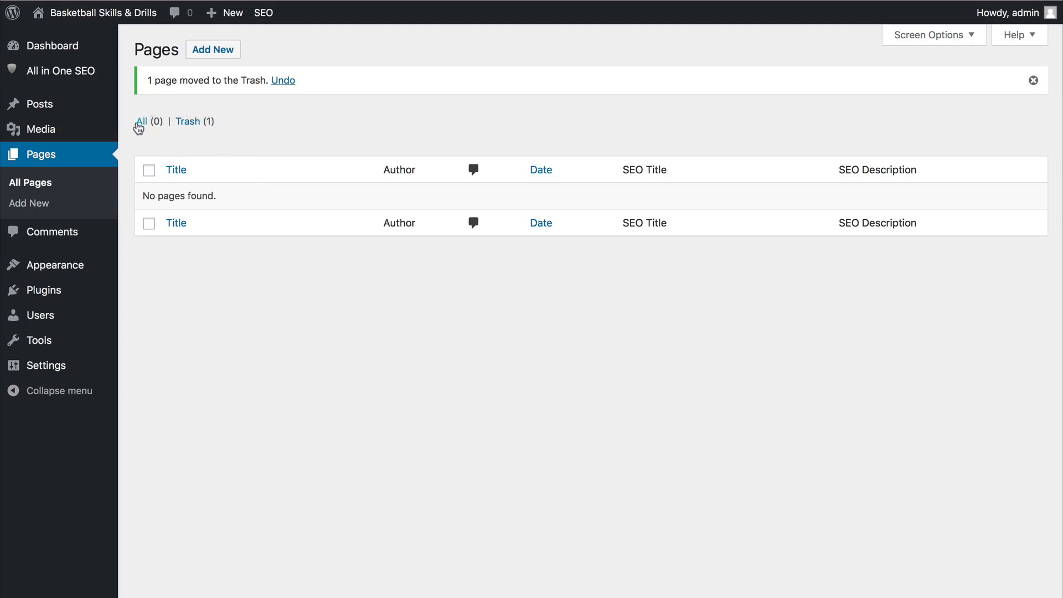
{"action": "left_click", "coordinate": [197, 123]}
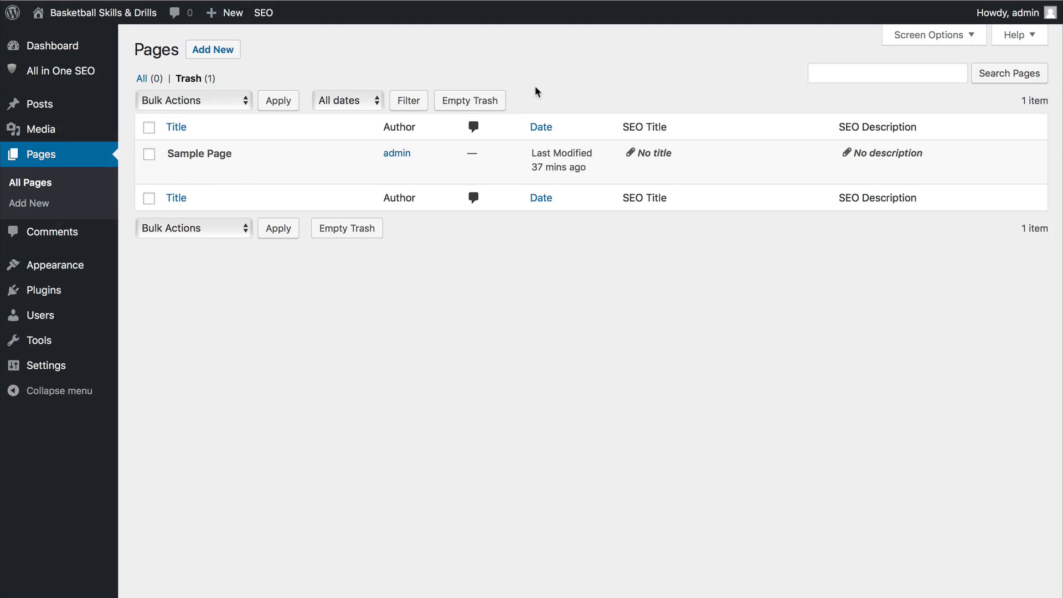
Reload the Sample Page on the live site and open the Home page to check both after the deletions.
{"action": "left_click", "coordinate": [662, 1]}
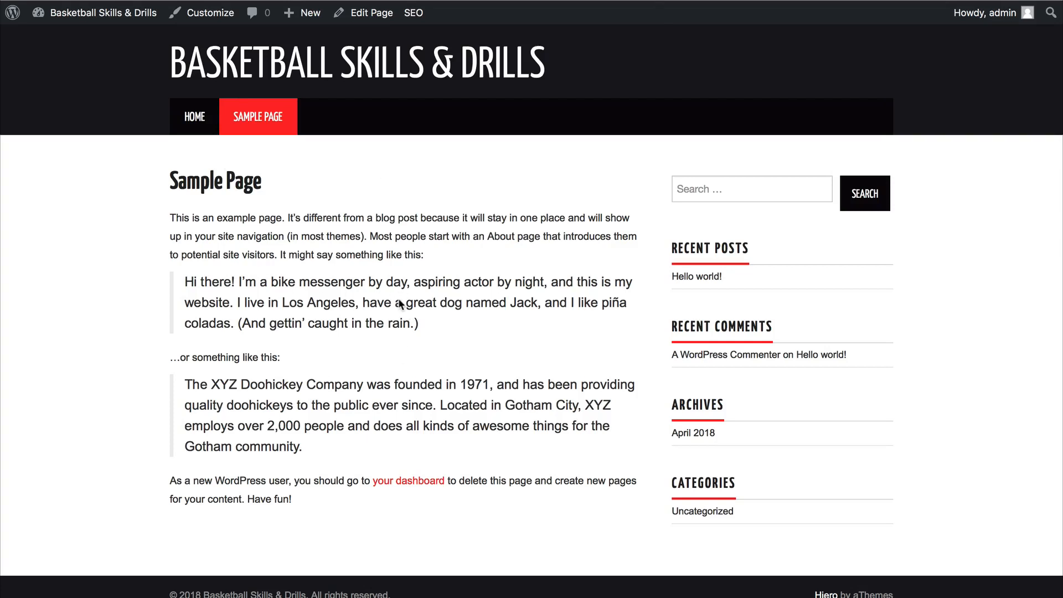
{"action": "key", "text": "super+r"}
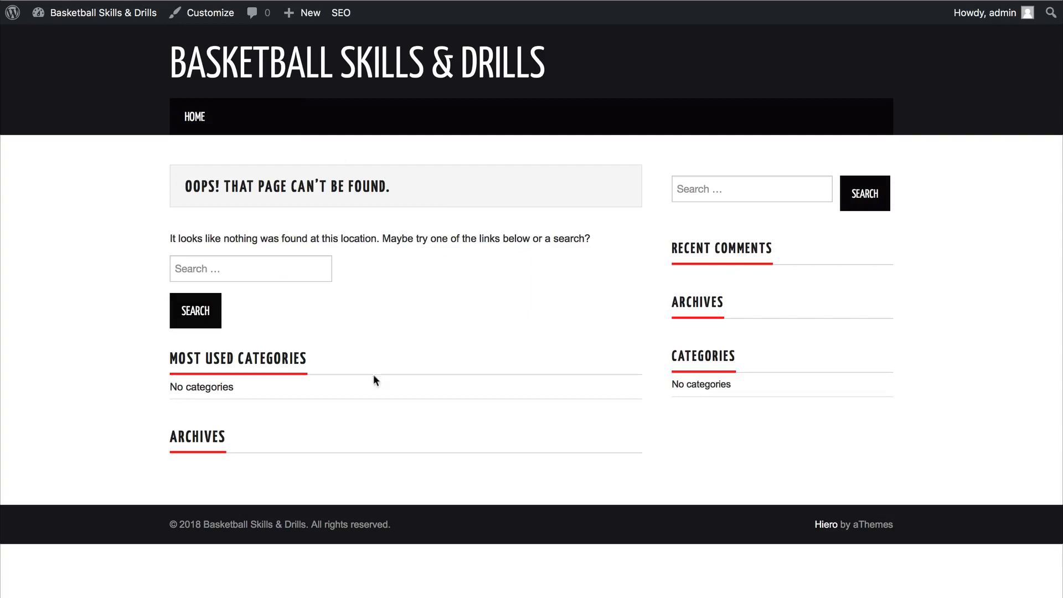
{"action": "left_click_drag", "start_coordinate": [396, 187], "coordinate": [172, 187]}
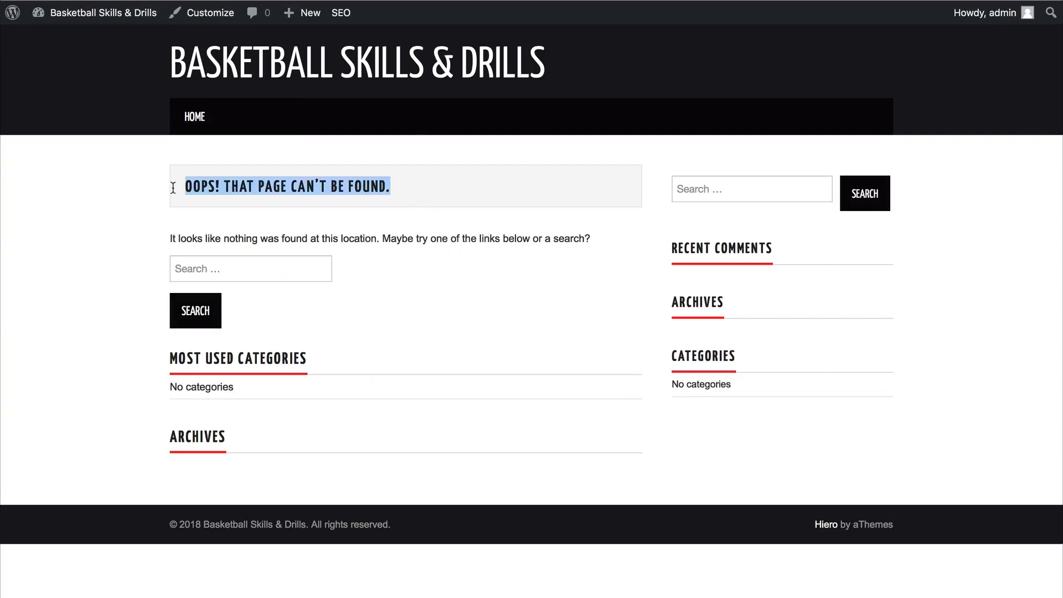
{"action": "left_click", "coordinate": [187, 121]}
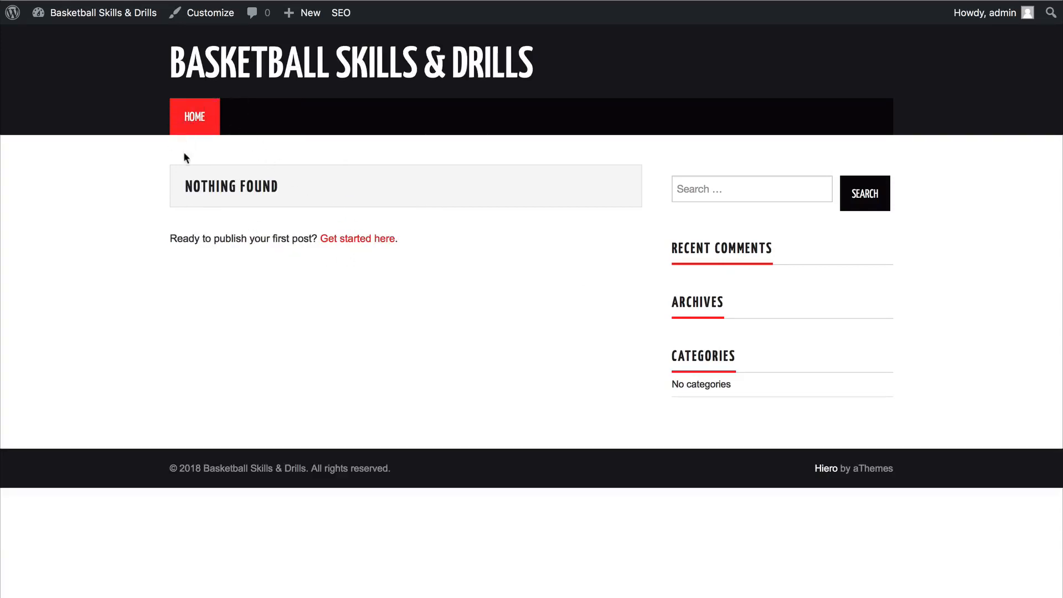
{"action": "left_click_drag", "start_coordinate": [289, 190], "coordinate": [182, 188]}
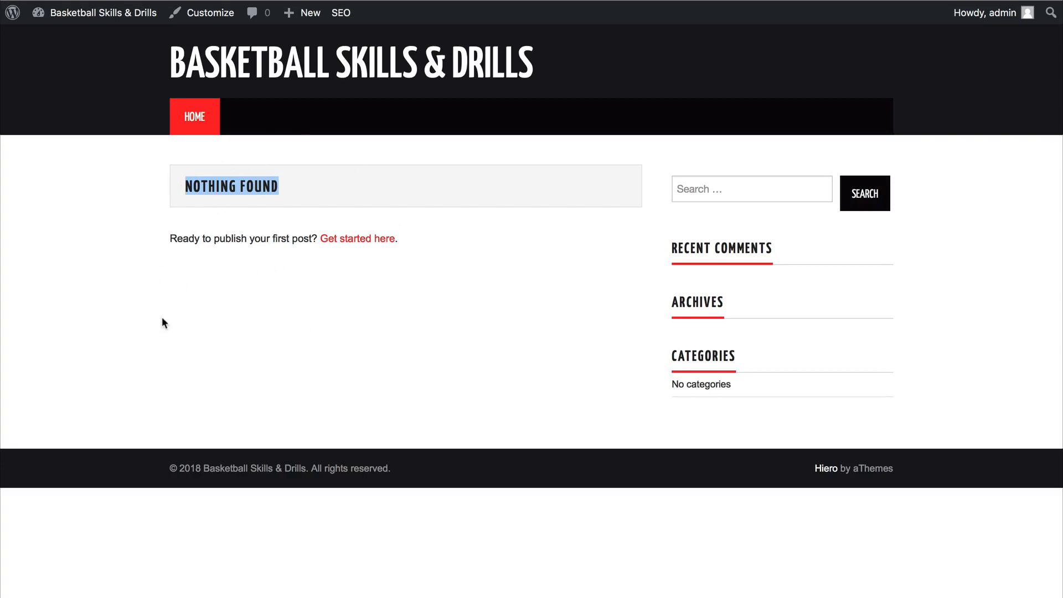
{"action": "left_click", "coordinate": [280, 183]}
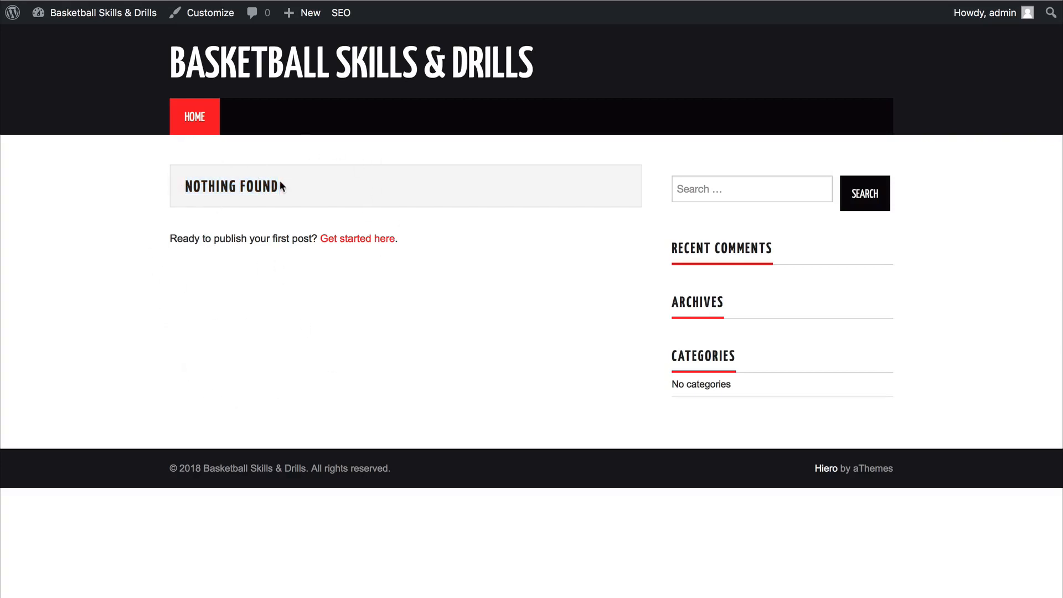
{"action": "left_click_drag", "start_coordinate": [283, 186], "coordinate": [183, 186]}
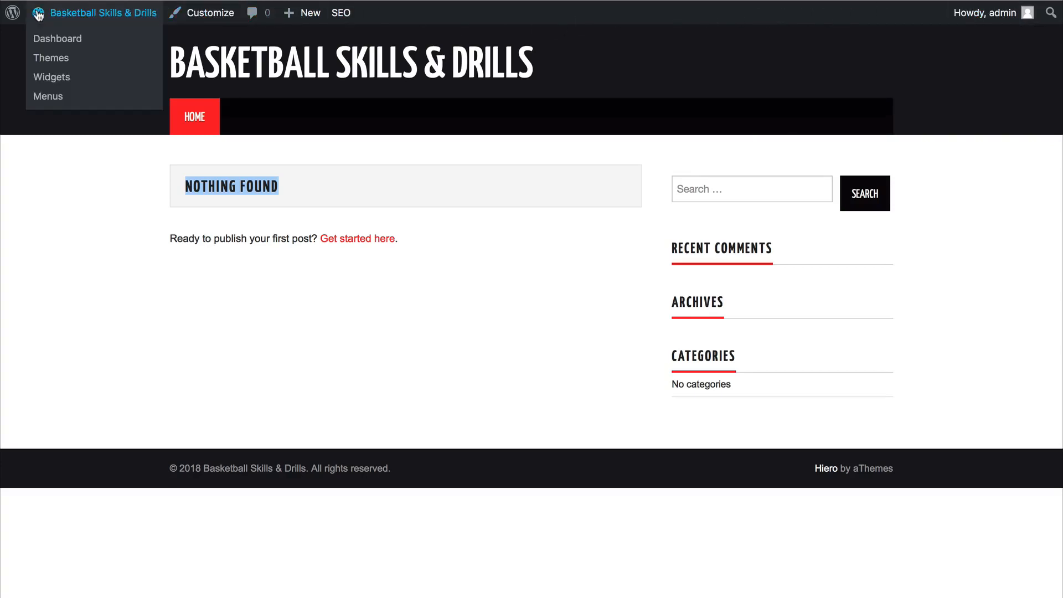
Look over the site options in the live site's admin bar and log out of the admin account.
{"action": "mouse_move", "coordinate": [13, 14]}
{"action": "mouse_move", "coordinate": [84, 18]}
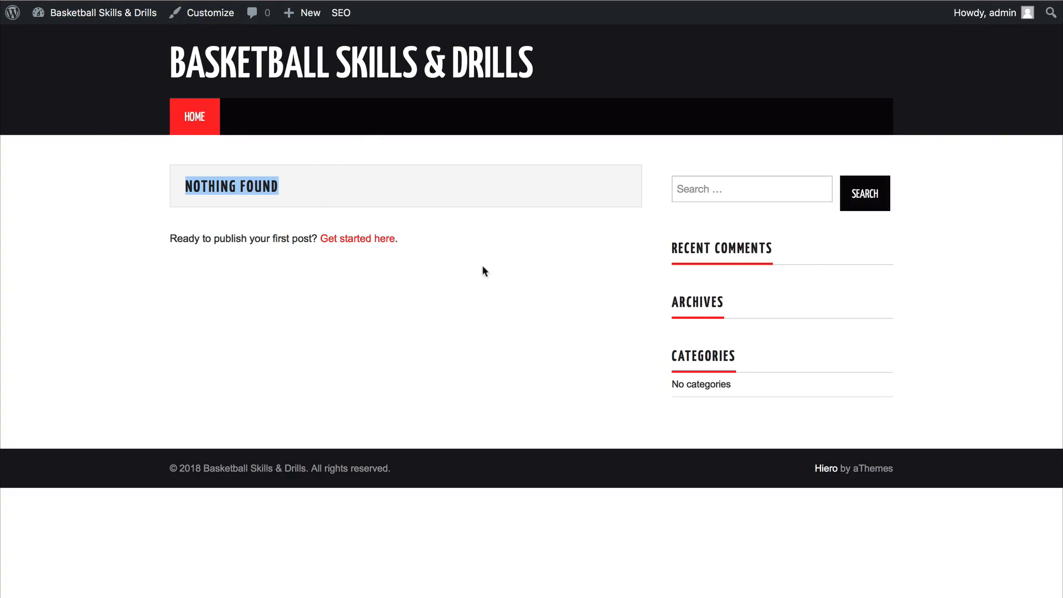
{"action": "mouse_move", "coordinate": [1016, 17]}
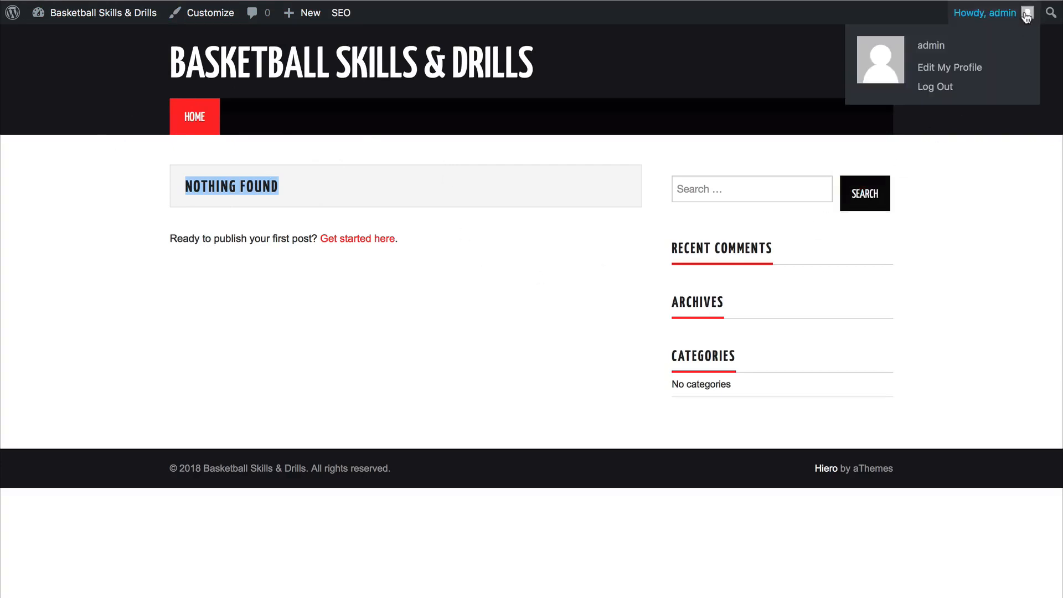
{"action": "left_click", "coordinate": [941, 89]}
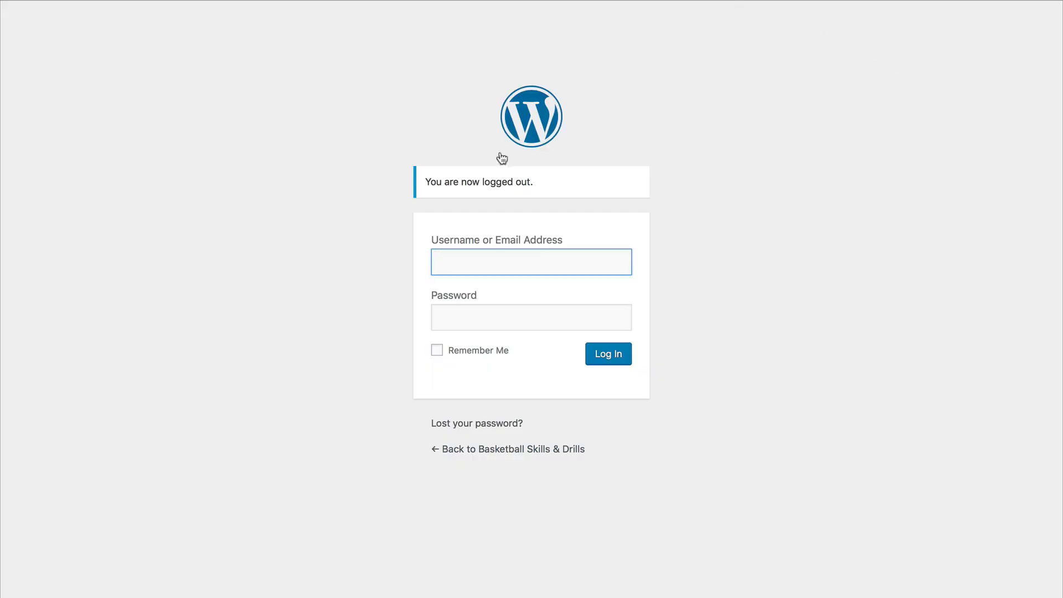
{"action": "key", "text": "super+l"}
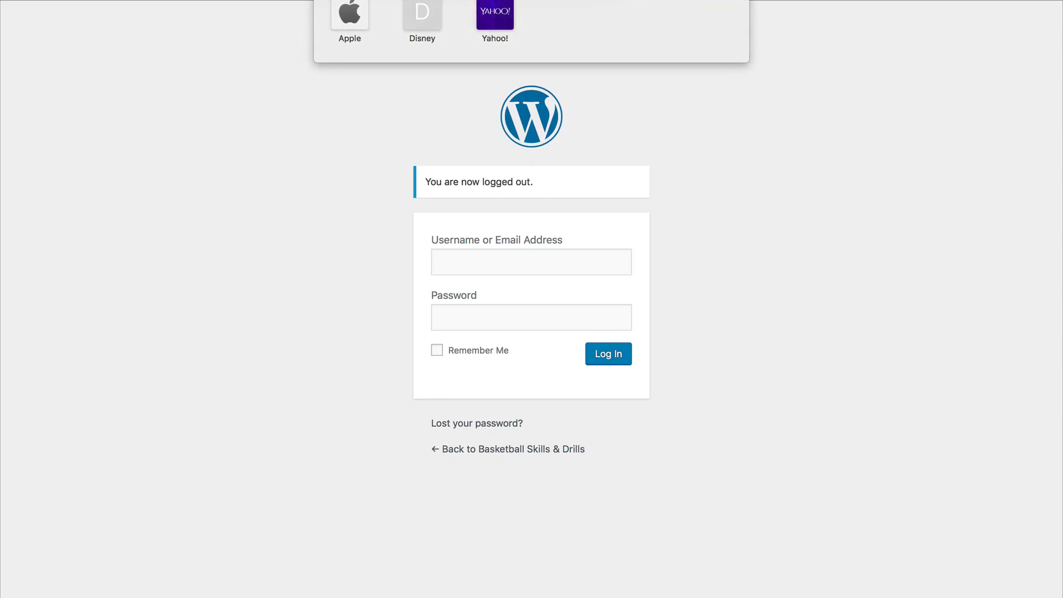
{"action": "key", "text": "Return"}
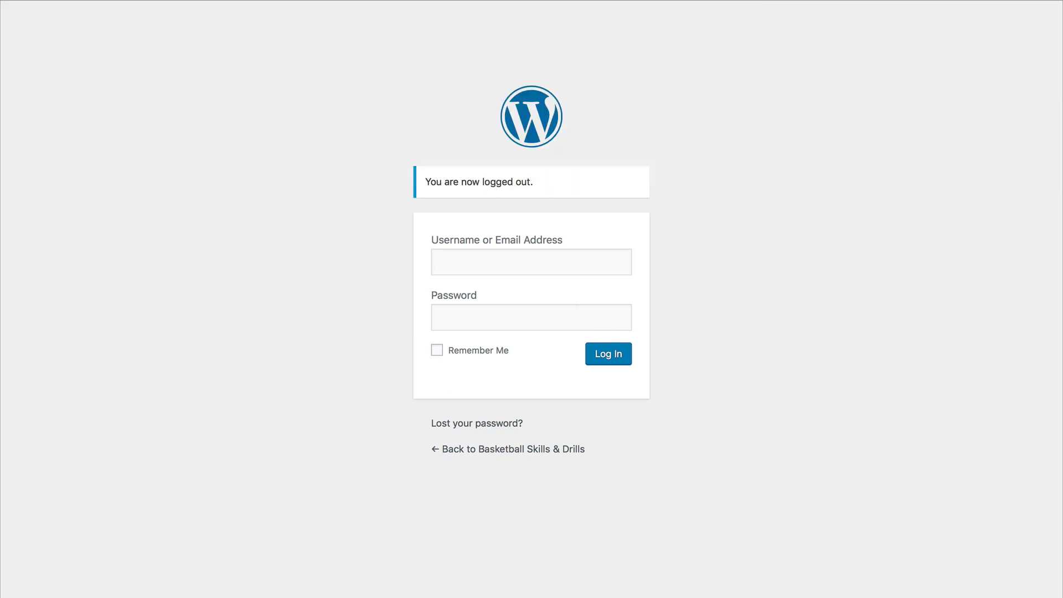